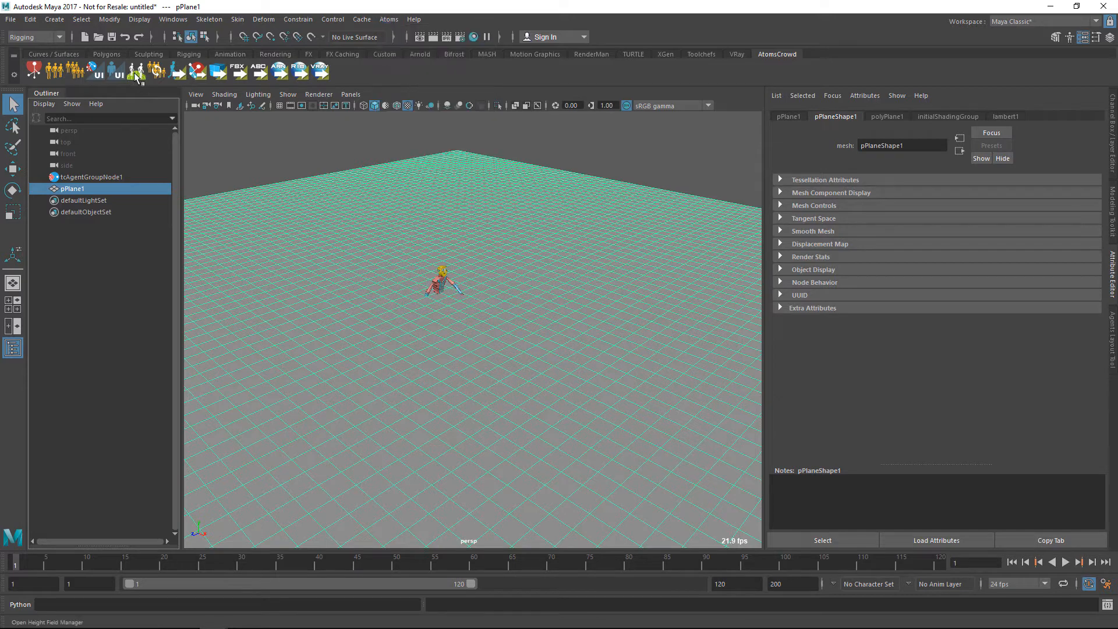
# - Add a height field named hf in the Height Field Manager, using the selected ground plane pPlane1 as its mesh
pyautogui.moveTo(573, 308); pyautogui.dragTo(522, 170)
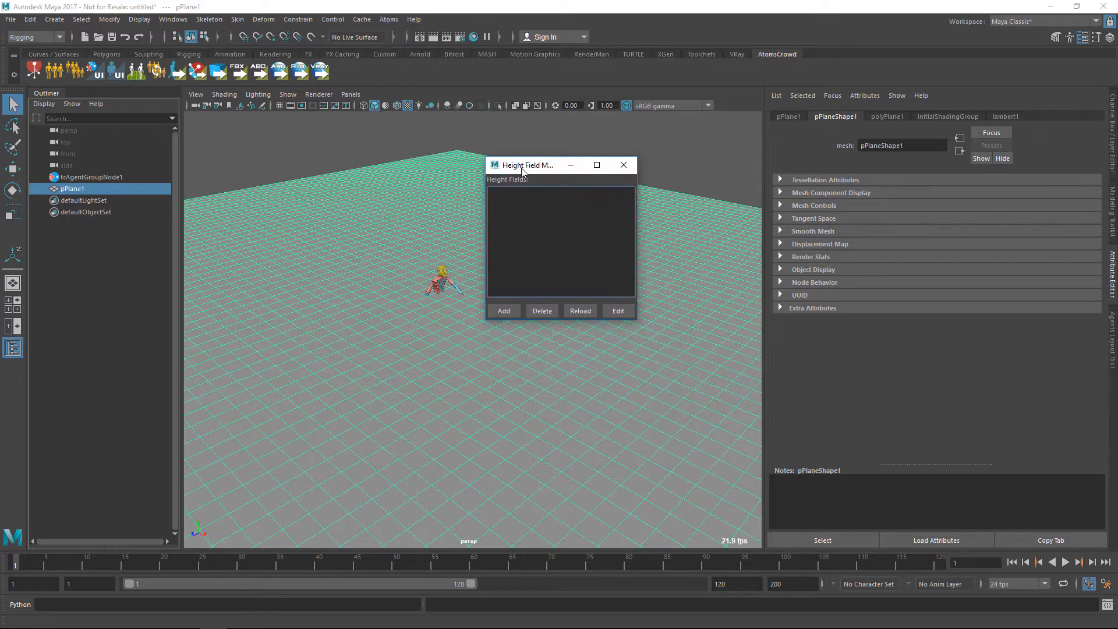
pyautogui.click(504, 311)
pyautogui.write('h')
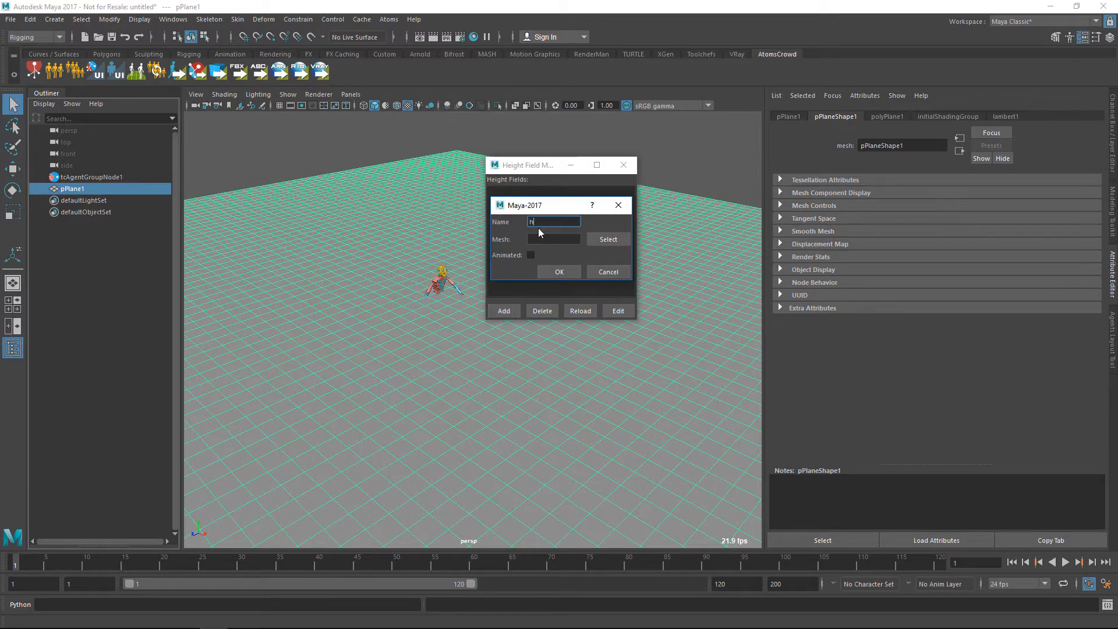
pyautogui.write('f')
pyautogui.click(545, 240)
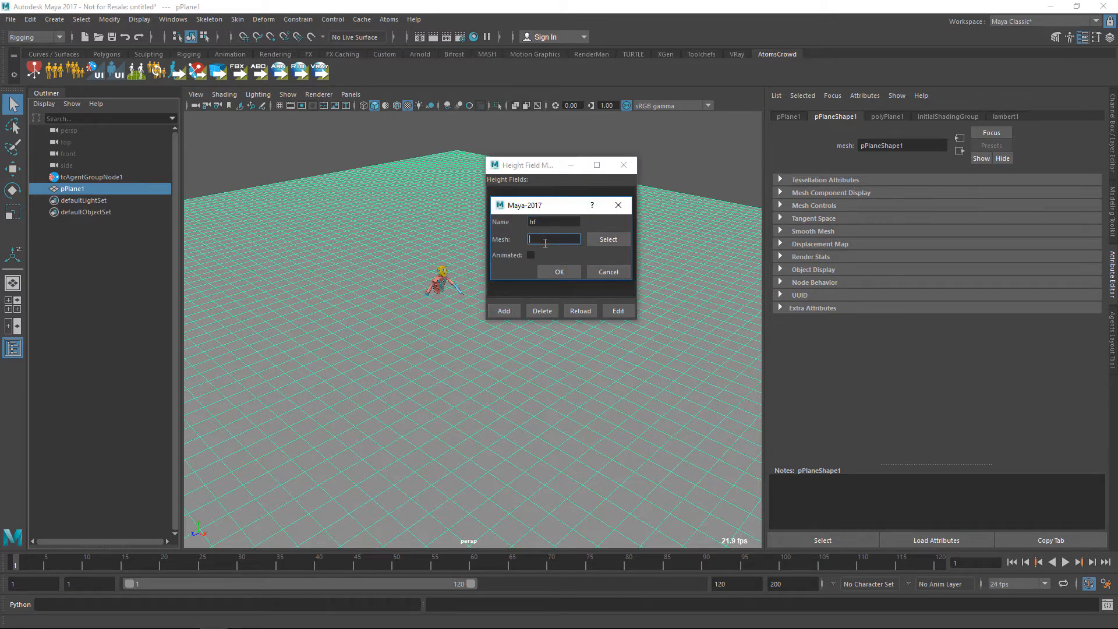
pyautogui.click(602, 239)
pyautogui.click(560, 271)
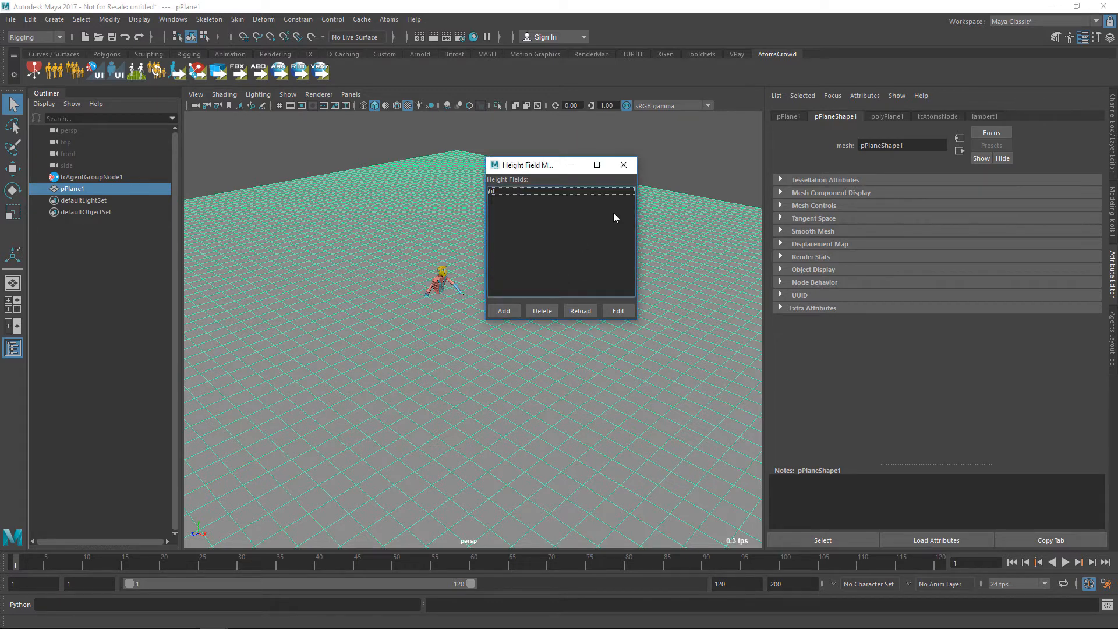
pyautogui.click(624, 166)
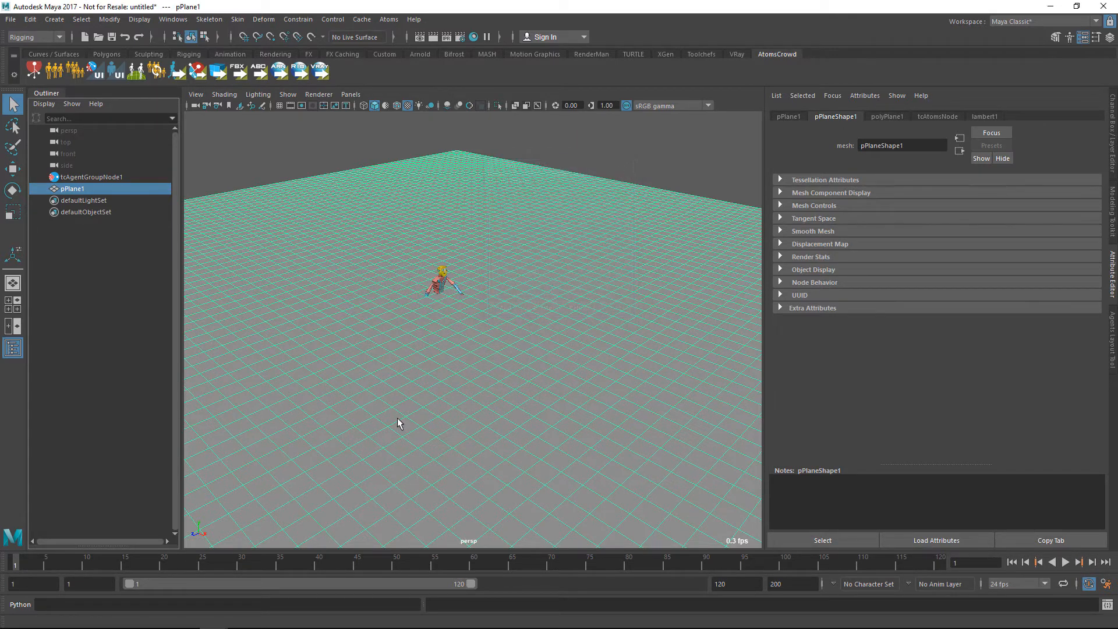
# - Play the simulation to check how the agent moves on the plane, and return to the start frame
pyautogui.click(1066, 562)
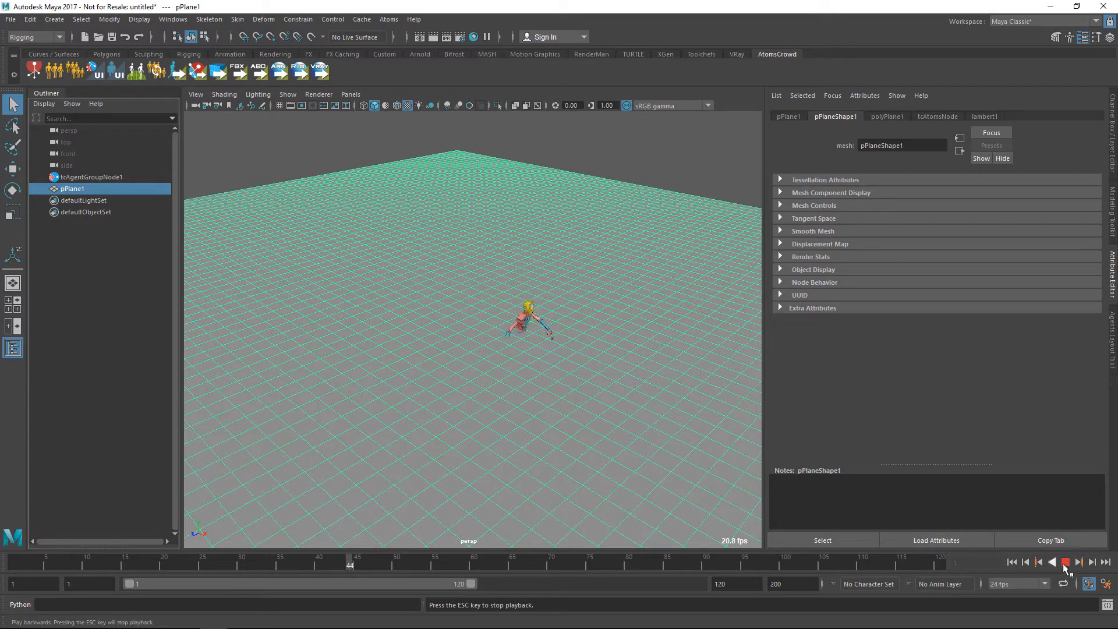
pyautogui.click(1066, 563)
pyautogui.click(1012, 562)
# - Assign hf as the heightField of tcAgentGroupNode1 in its behaviour module options
pyautogui.click(87, 179)
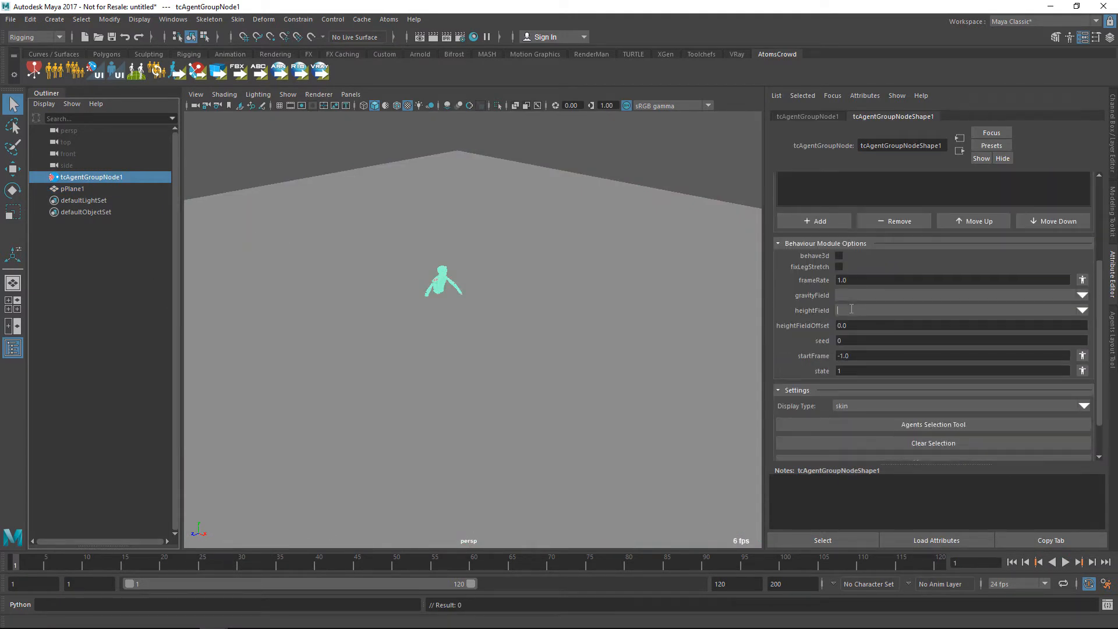
pyautogui.click(1082, 311)
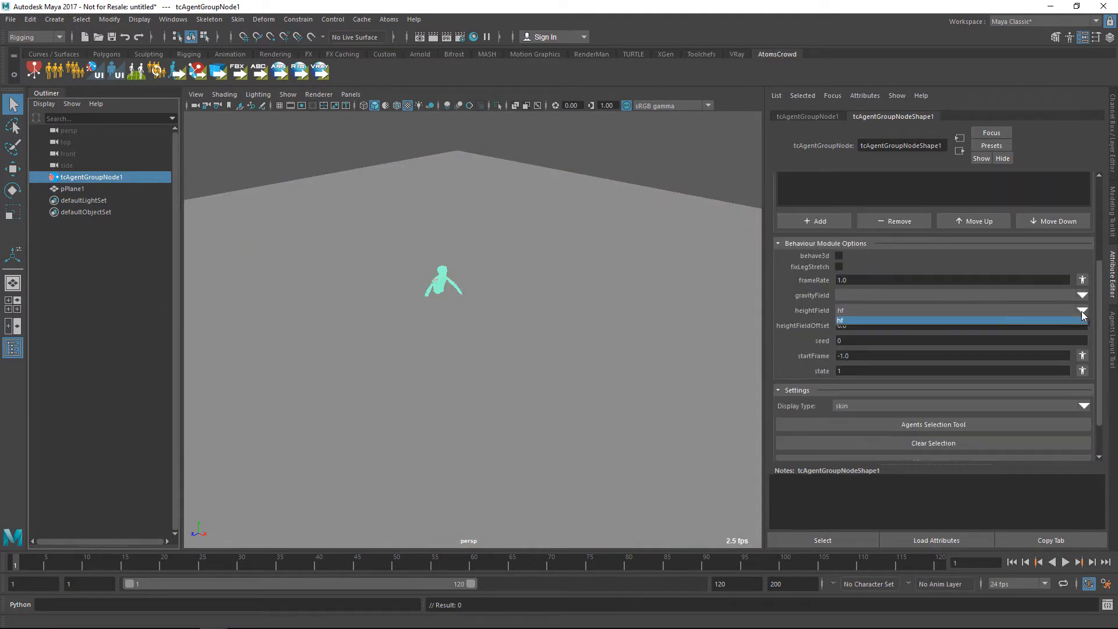
pyautogui.click(861, 320)
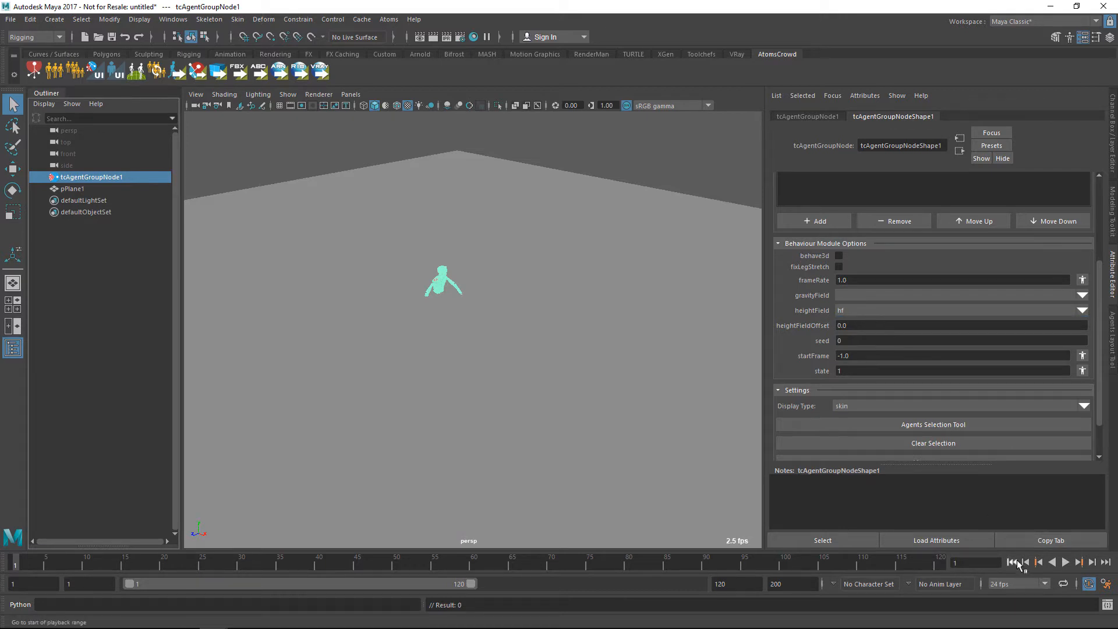
# - Play back the agent with the height field assigned and rewind to the start frame
pyautogui.click(1066, 563)
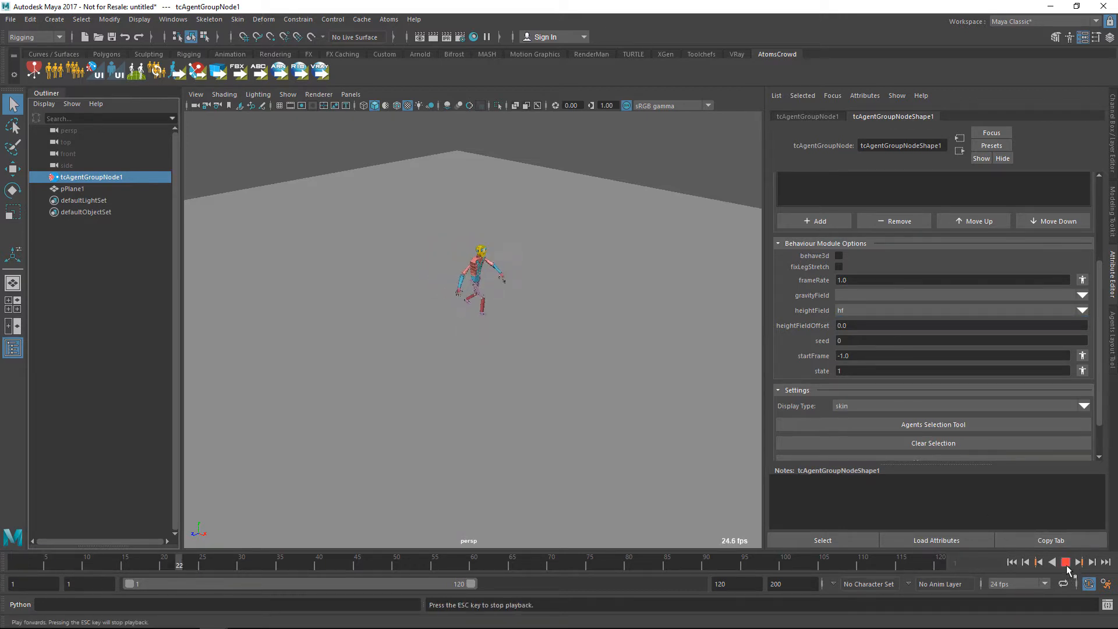
pyautogui.click(1066, 562)
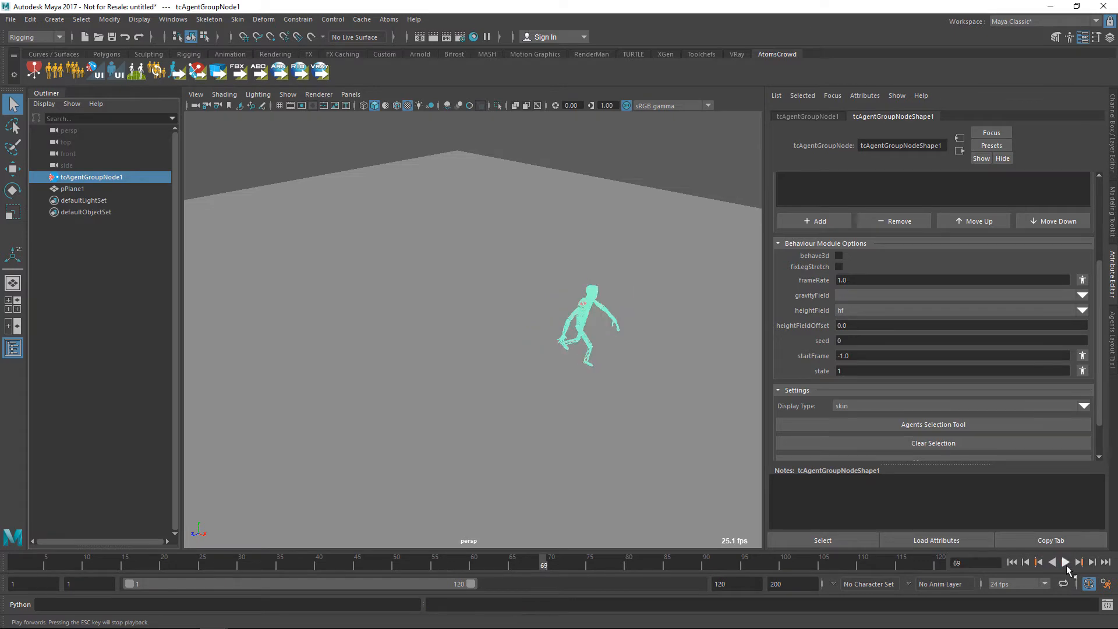
pyautogui.click(1012, 563)
# - Raise a low soft-selected bump on pPlane1 by moving a vertex up just ahead of the agent
pyautogui.click(622, 374)
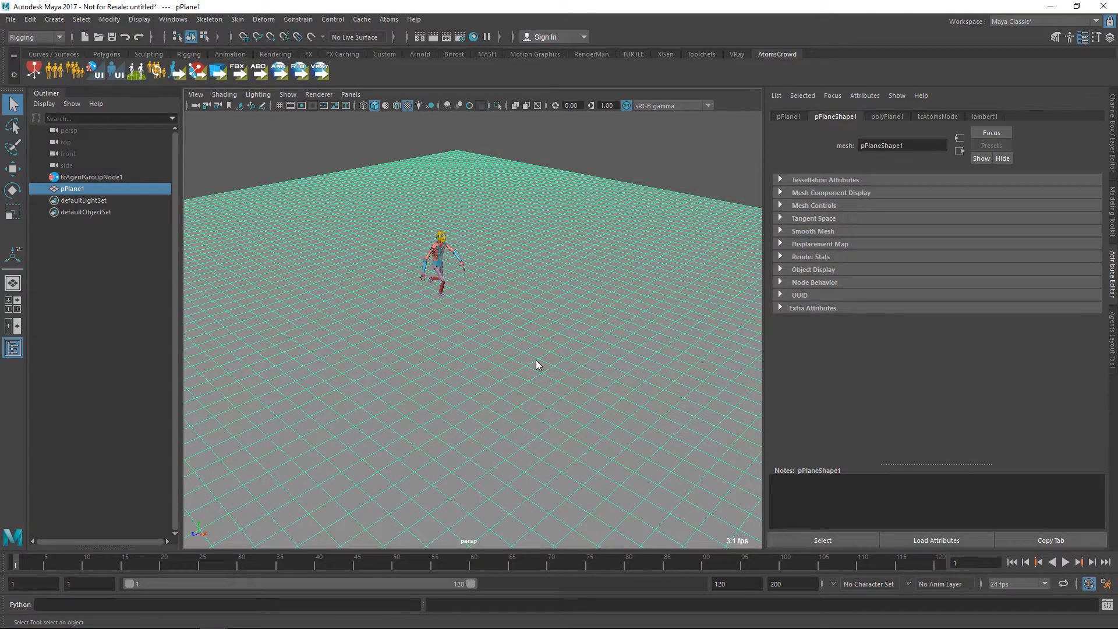
pyautogui.moveTo(535, 358); pyautogui.dragTo(501, 295, button='right')
pyautogui.click(540, 317)
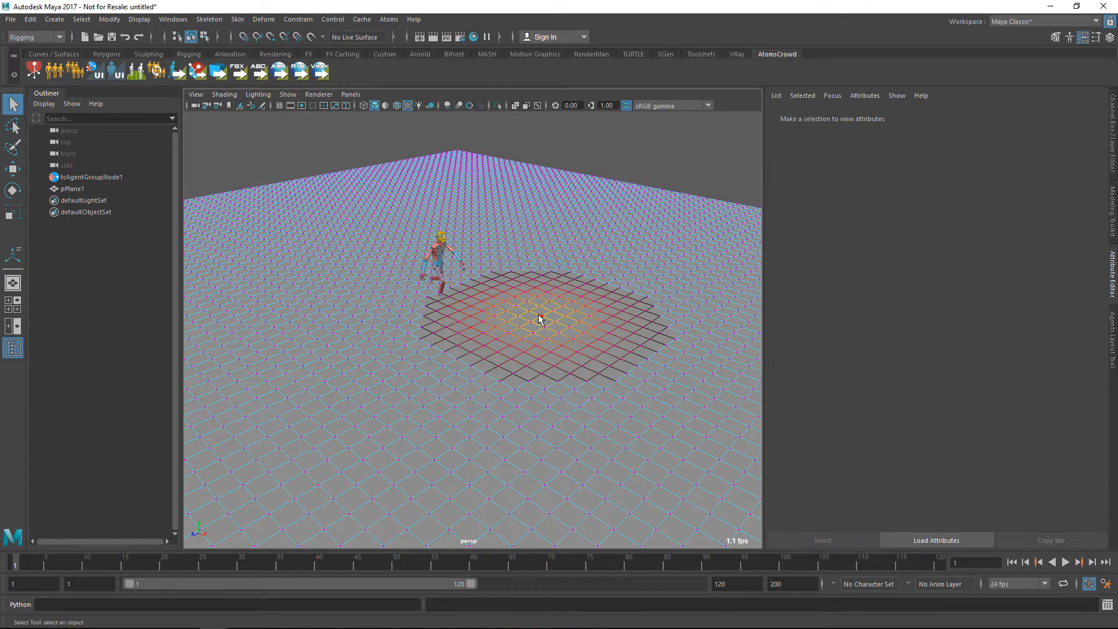
pyautogui.press('w')
pyautogui.moveTo(545, 272)
pyautogui.mouseDown()
pyautogui.moveTo(551, 239)
pyautogui.moveTo(552, 251)
pyautogui.mouseUp()
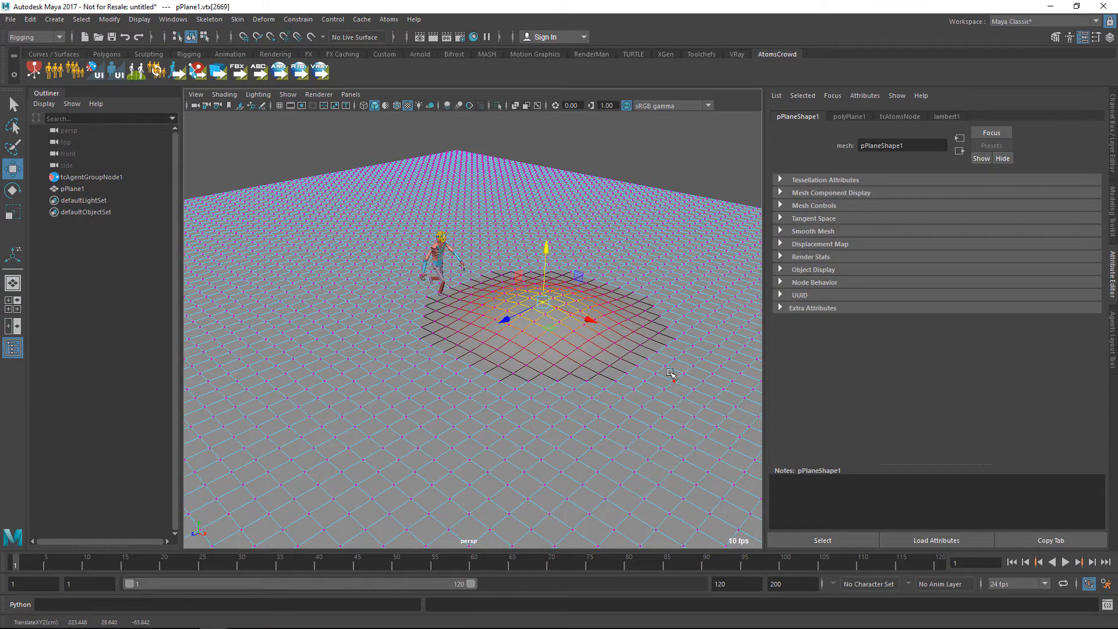
# - Raise a second, larger bump farther along the agent's path, widening the soft selection radius around its vertex
pyautogui.click(646, 357)
pyautogui.moveTo(655, 309); pyautogui.dragTo(656, 285)
pyautogui.press('b')
pyautogui.moveTo(633, 354); pyautogui.dragTo(659, 350)
pyautogui.moveTo(662, 279); pyautogui.dragTo(664, 265)
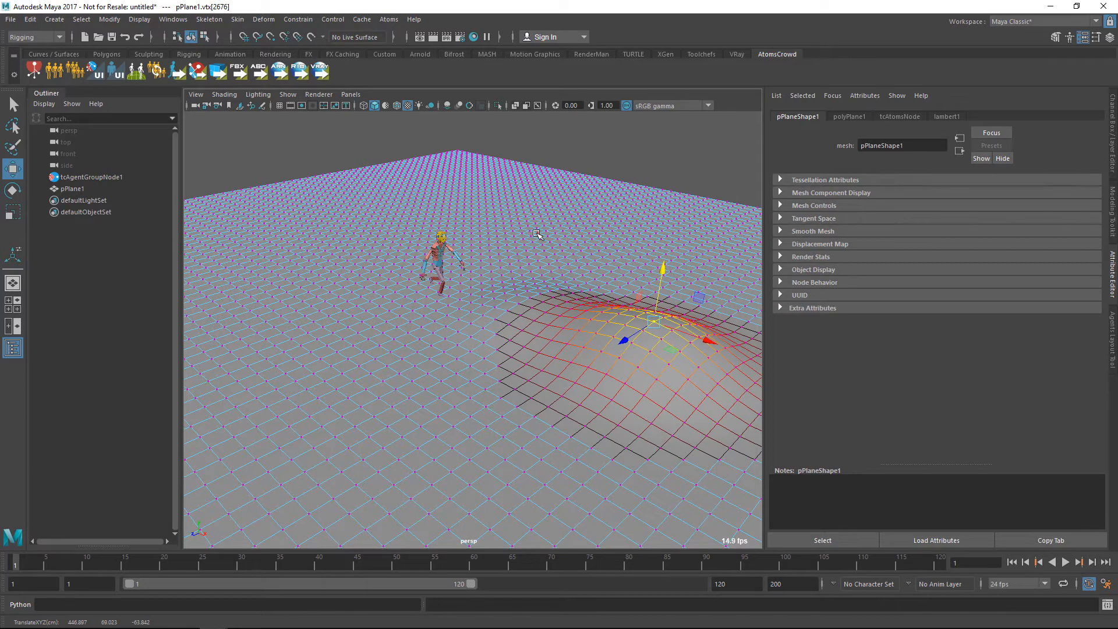
# - Select tcAgentGroupNode1 and play the simulation over the deformed plane, returning to the start frame
pyautogui.click(91, 177)
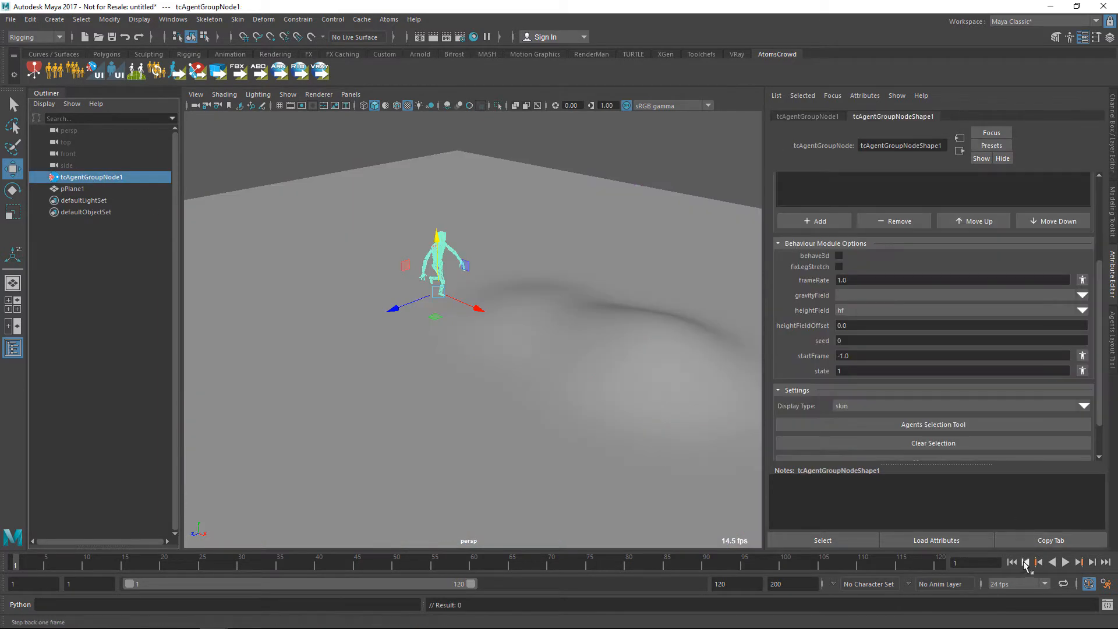
pyautogui.click(1065, 562)
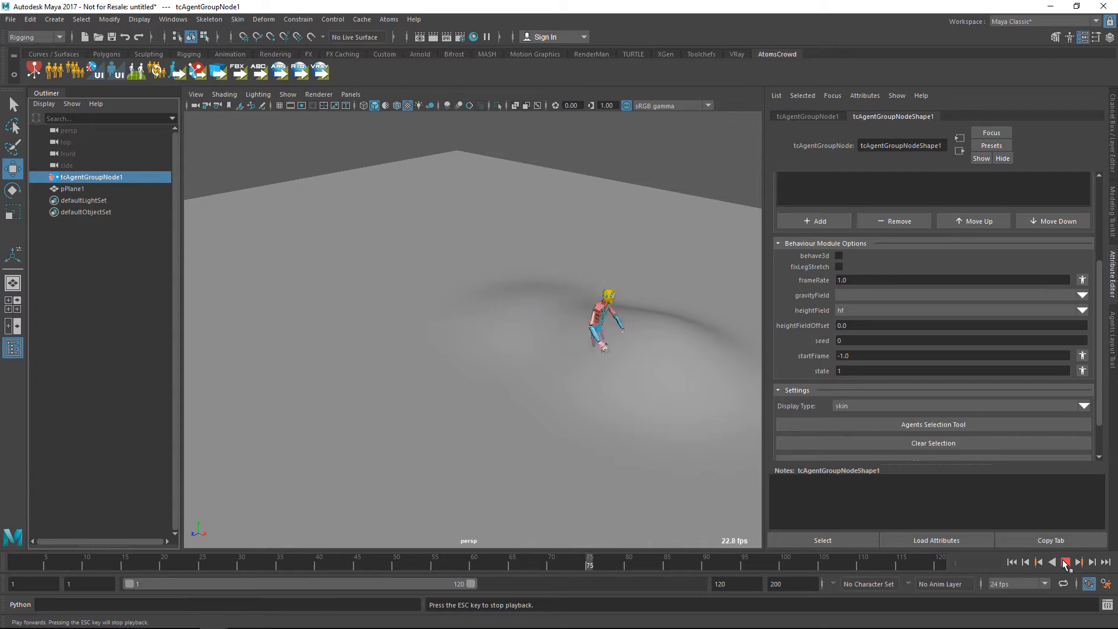
pyautogui.click(1065, 562)
pyautogui.click(1013, 563)
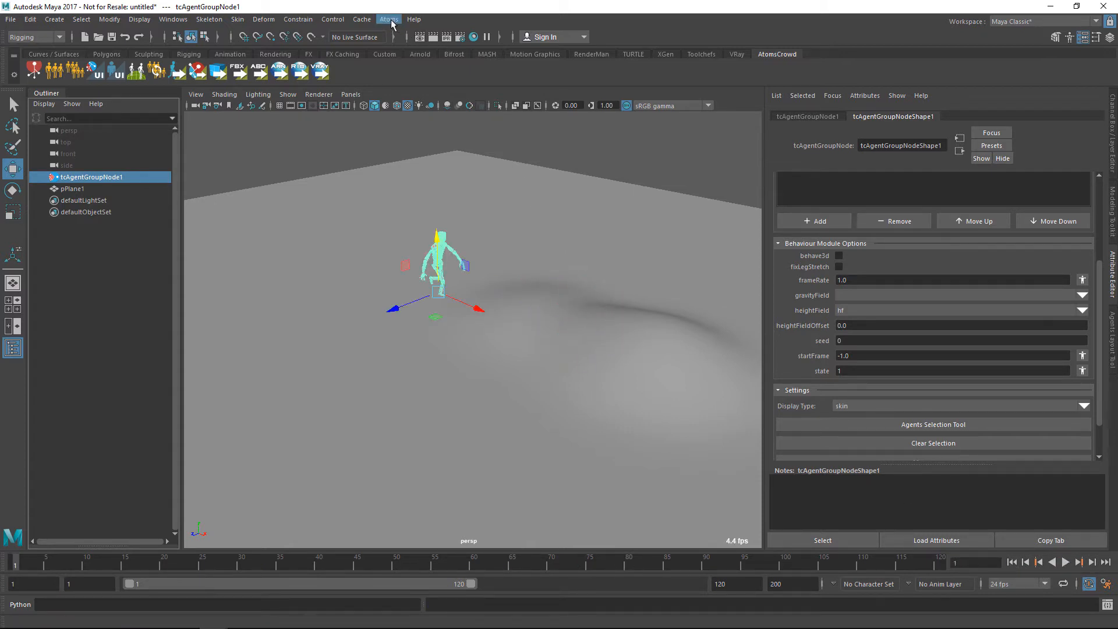
# - Reload the height field hf in the Height Field Manager so it picks up the edited plane
pyautogui.click(136, 71)
pyautogui.click(590, 330)
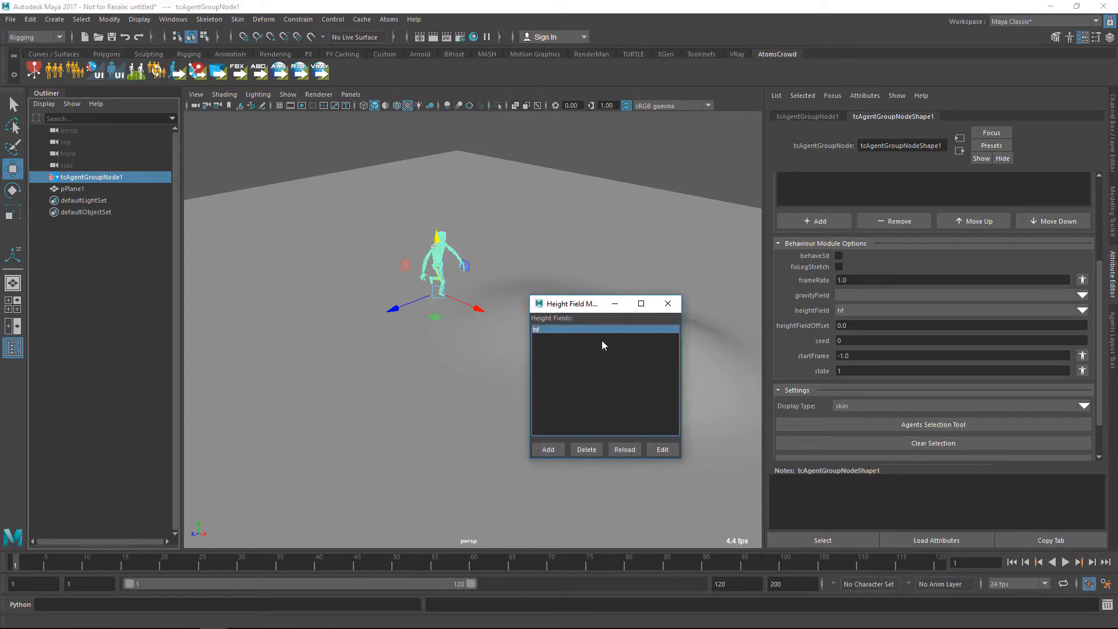
pyautogui.click(625, 450)
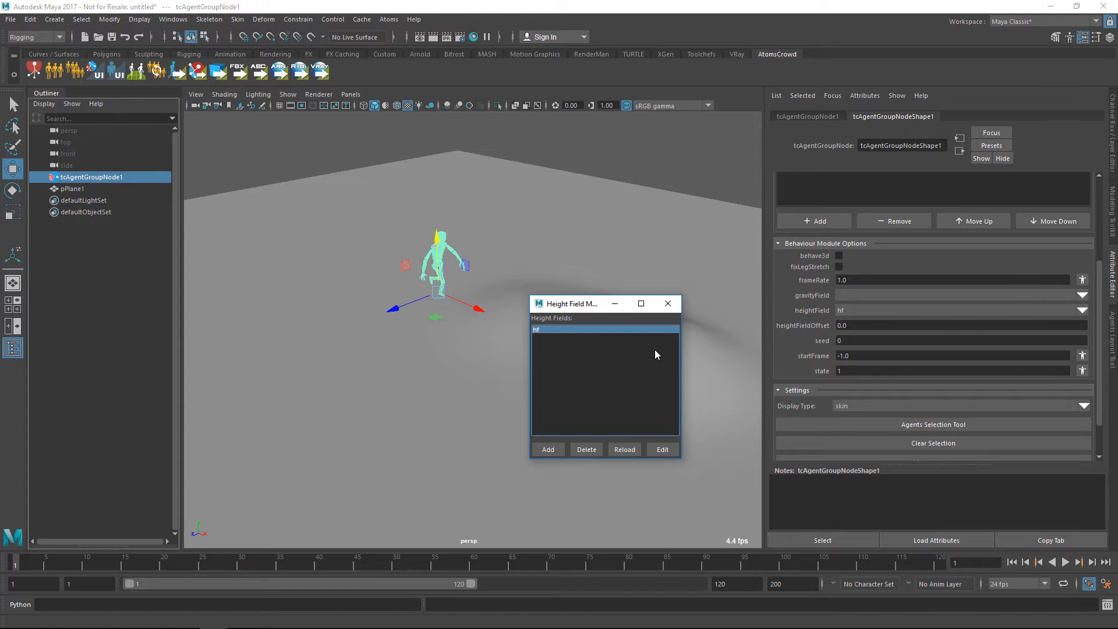
pyautogui.click(668, 304)
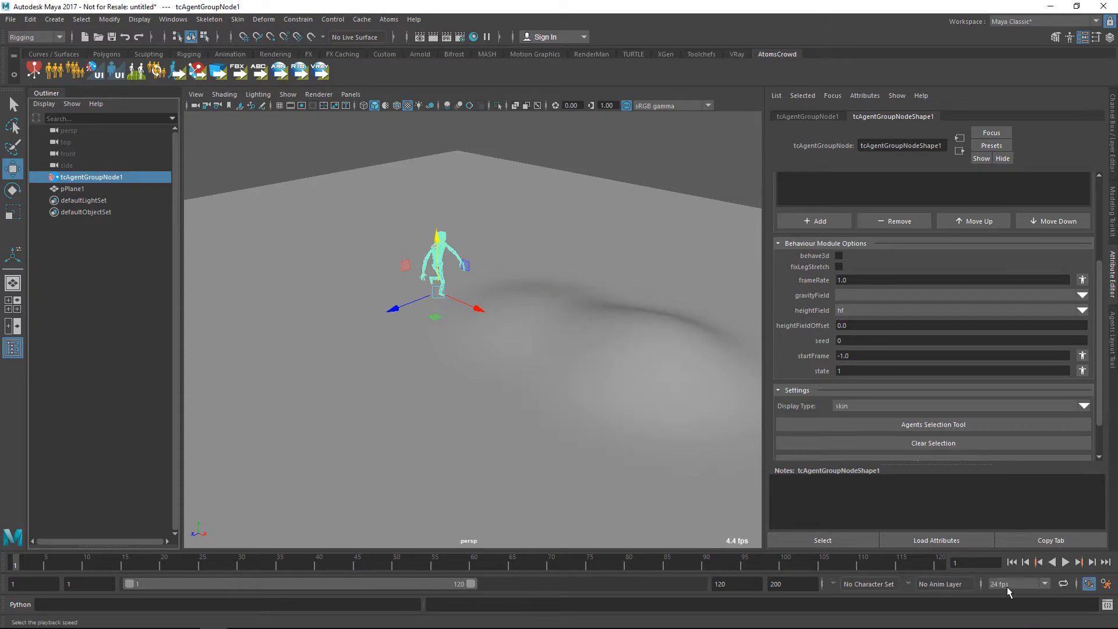
# - Play the simulation to check the agent's path over the bumps, and rewind to the start frame
pyautogui.click(1065, 562)
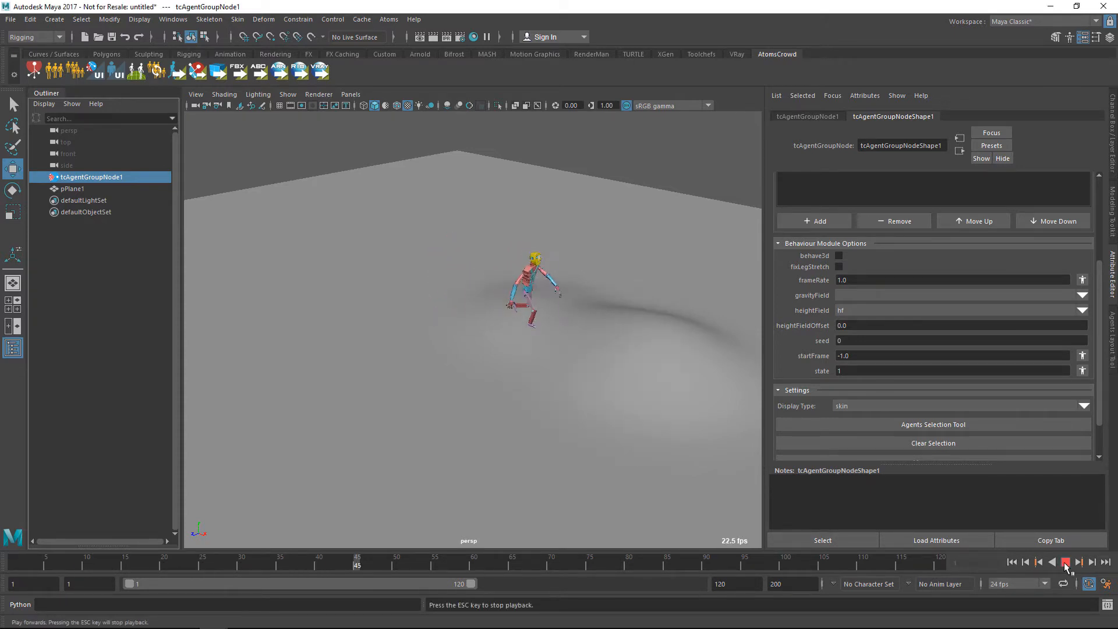
pyautogui.click(602, 416)
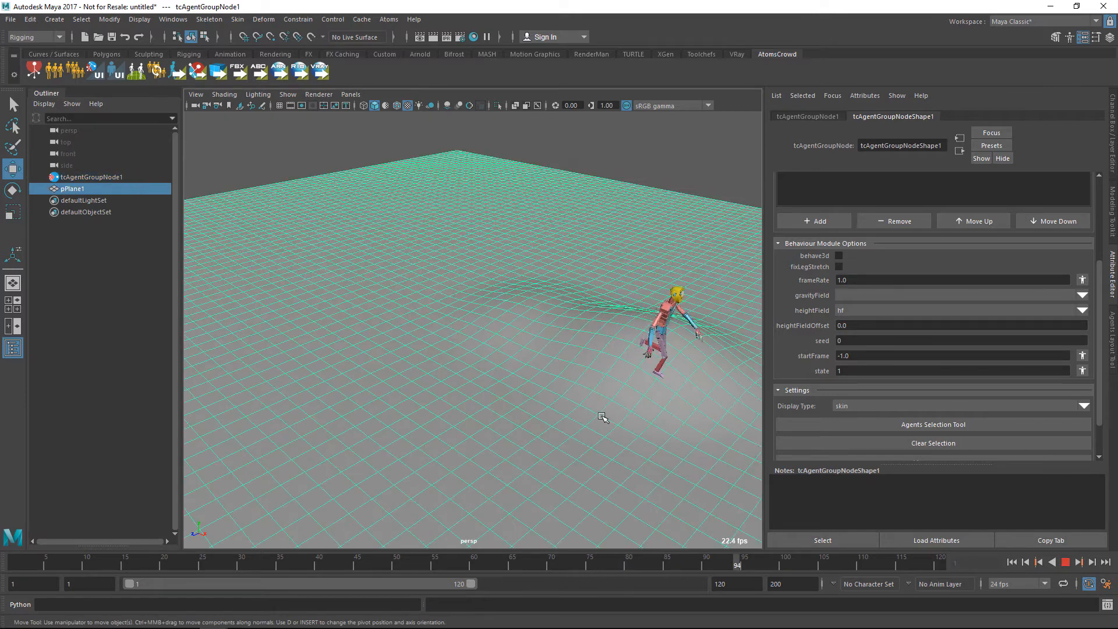
pyautogui.click(1065, 562)
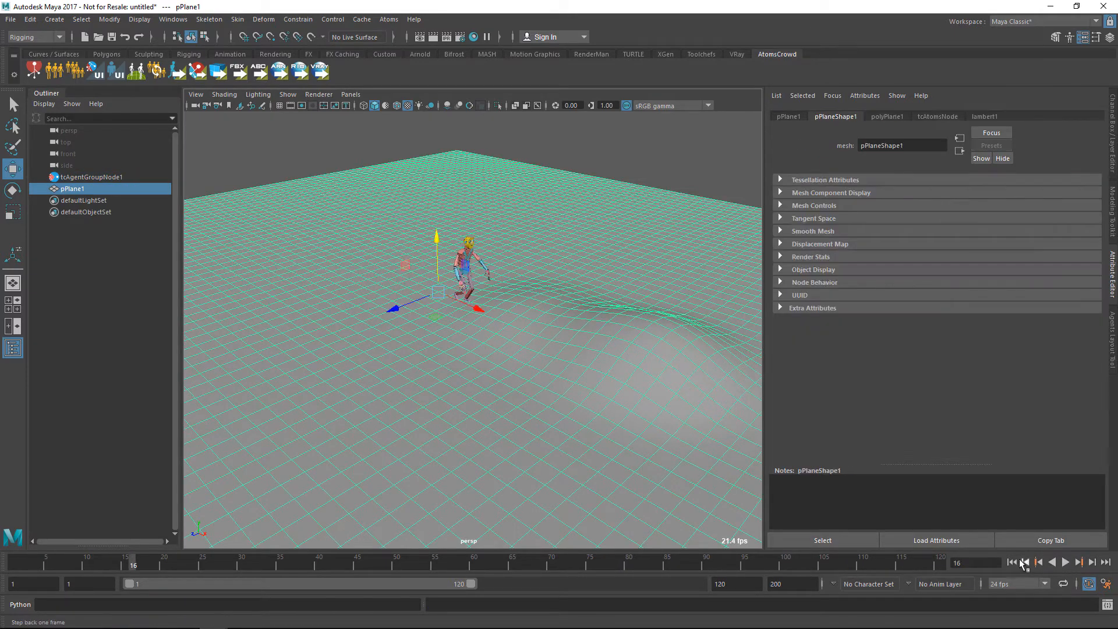
pyautogui.click(1011, 562)
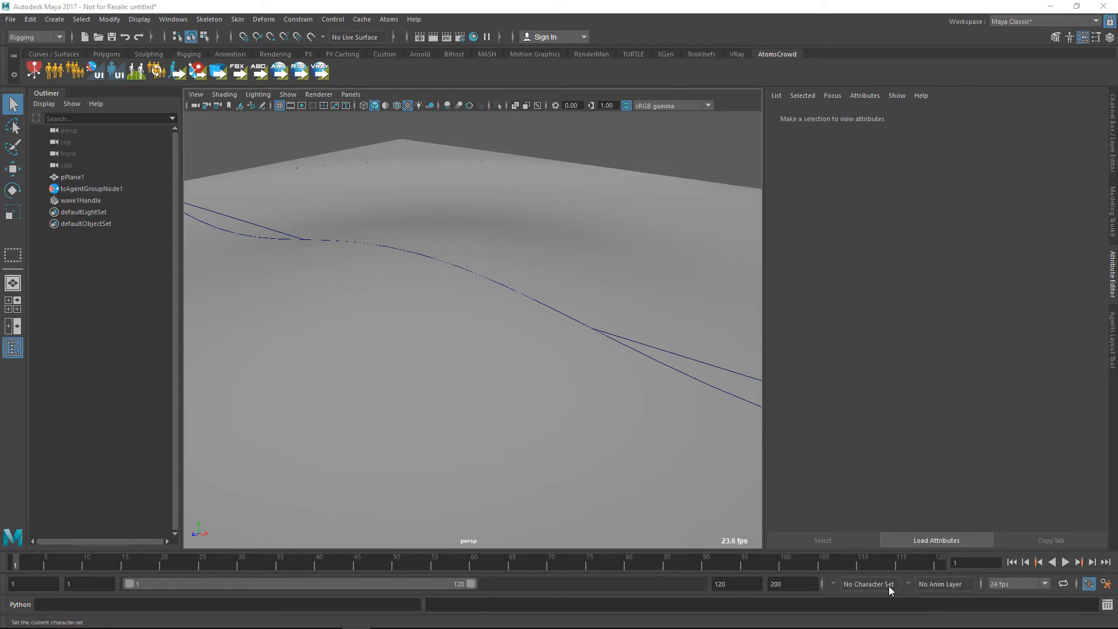
# - Play the scene with the wave-deformed plane to examine the animated terrain and the agent, and rewind it
pyautogui.click(1067, 562)
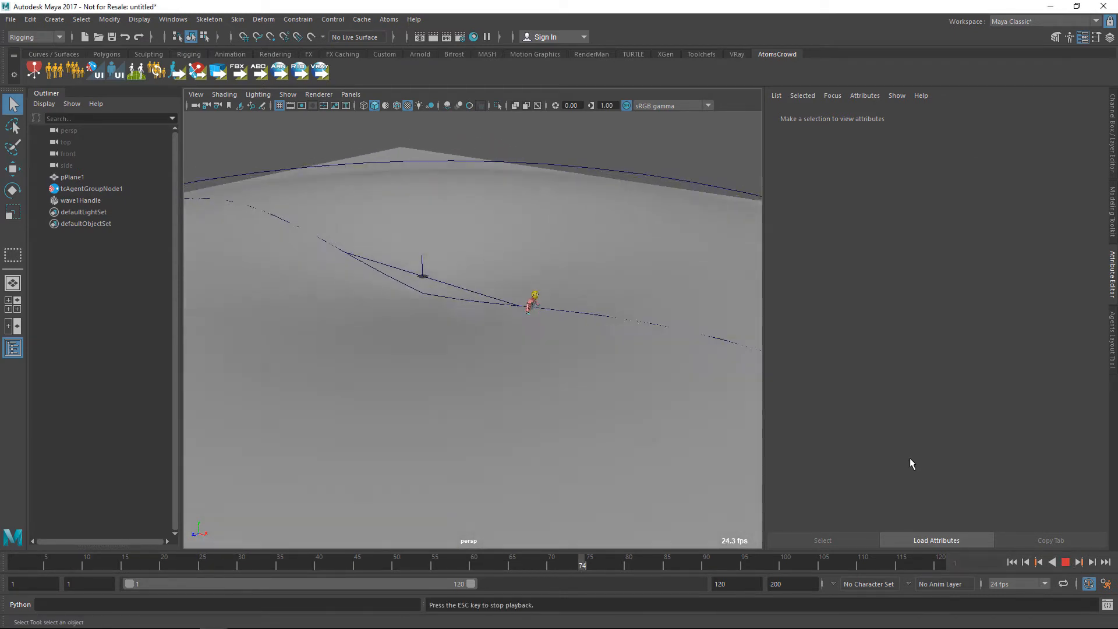
pyautogui.click(1066, 563)
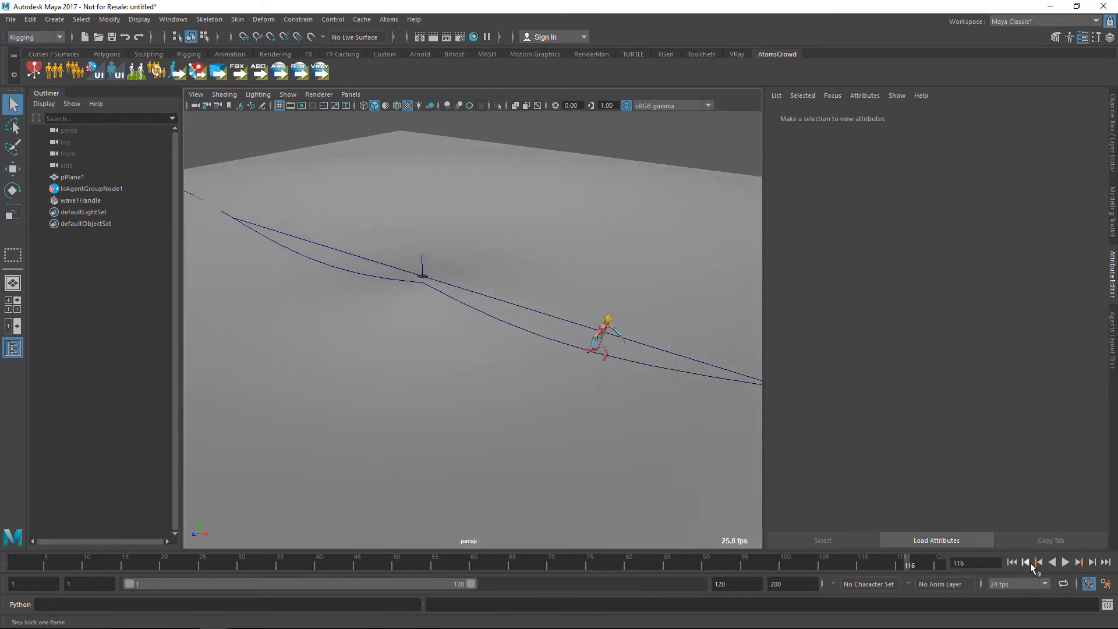
pyautogui.click(1011, 562)
# - Add an animated height field named hfa in the Height Field Manager, using the wave-deformed pPlane1 as its mesh
pyautogui.click(85, 177)
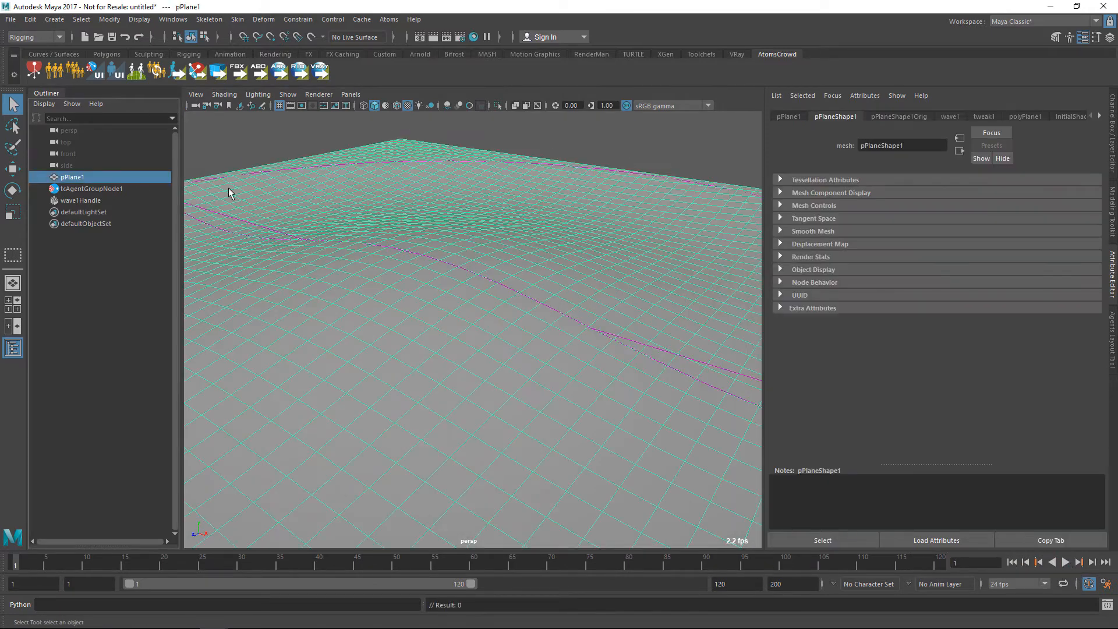
pyautogui.click(389, 20)
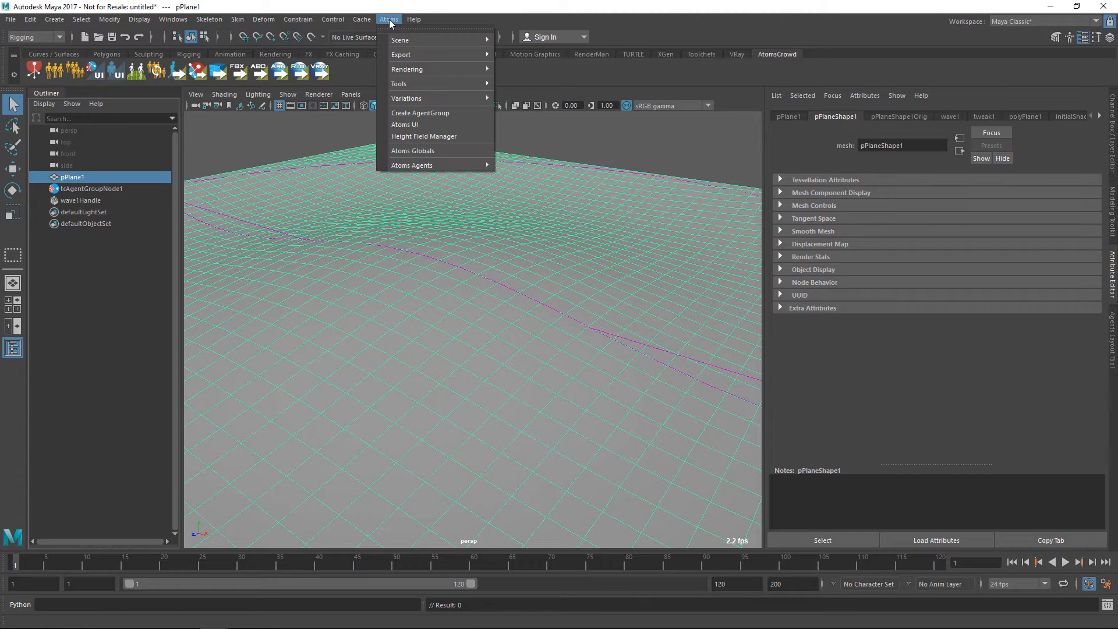
pyautogui.click(424, 136)
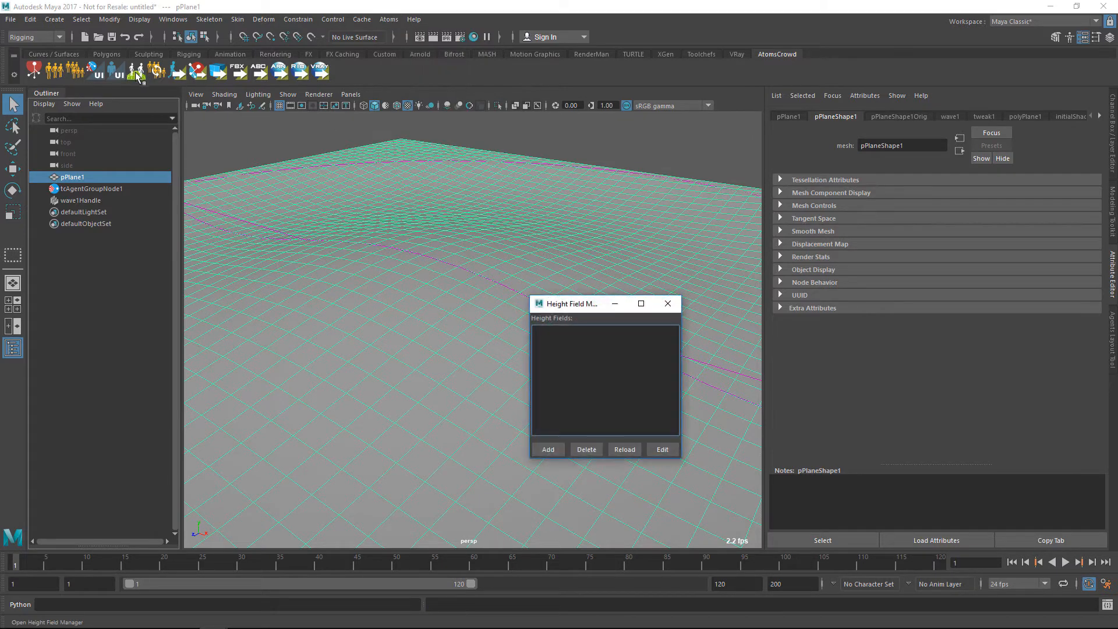
pyautogui.click(515, 412)
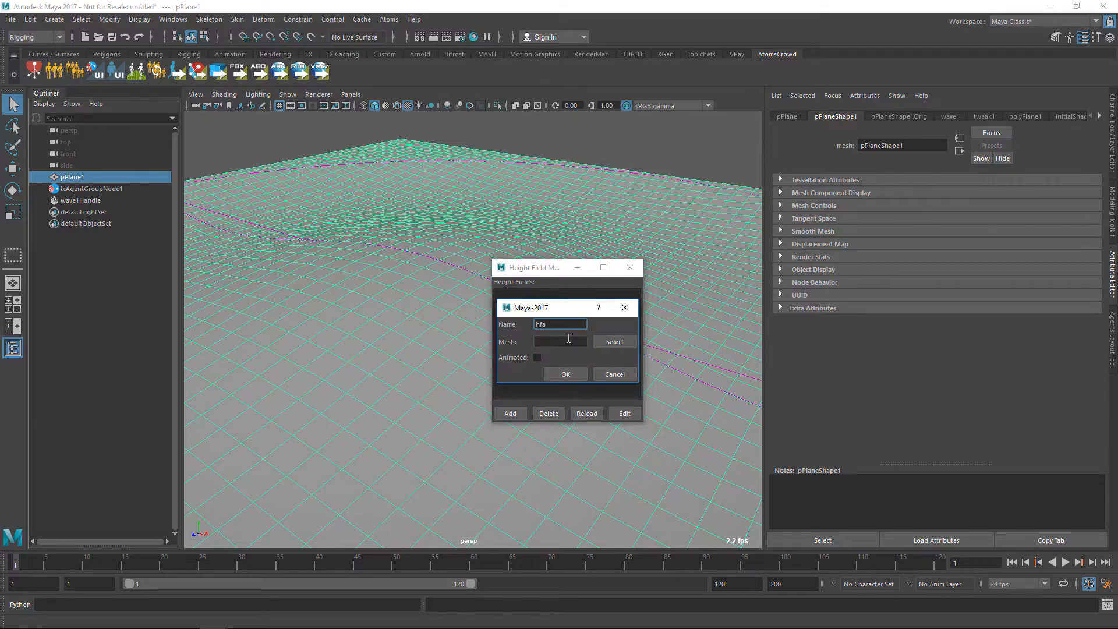
pyautogui.click(569, 339)
pyautogui.click(616, 342)
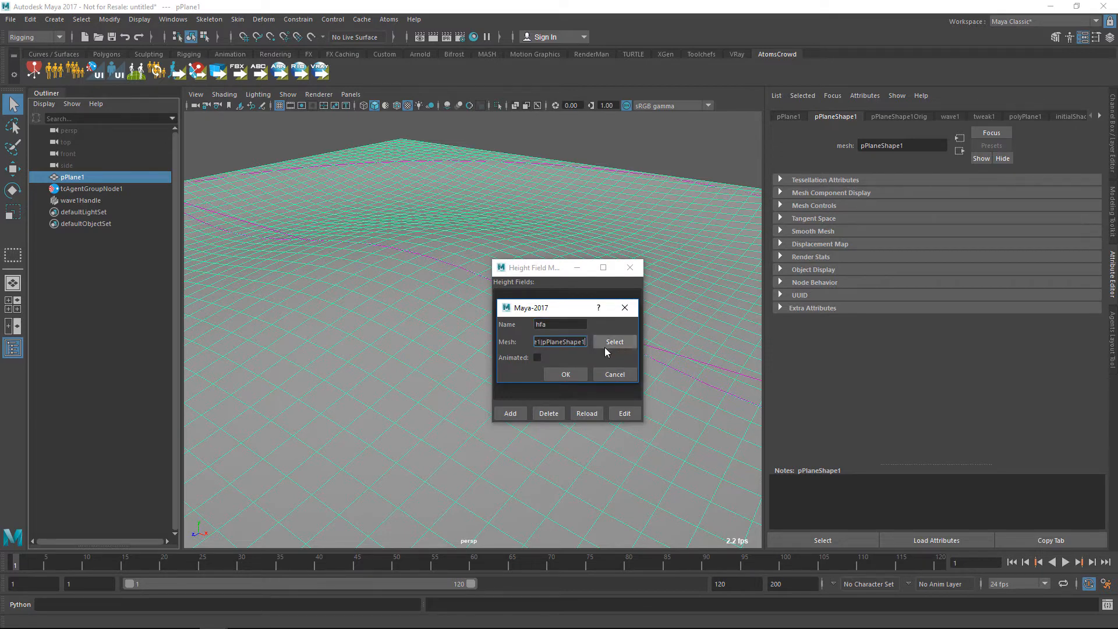
pyautogui.click(537, 358)
pyautogui.click(553, 373)
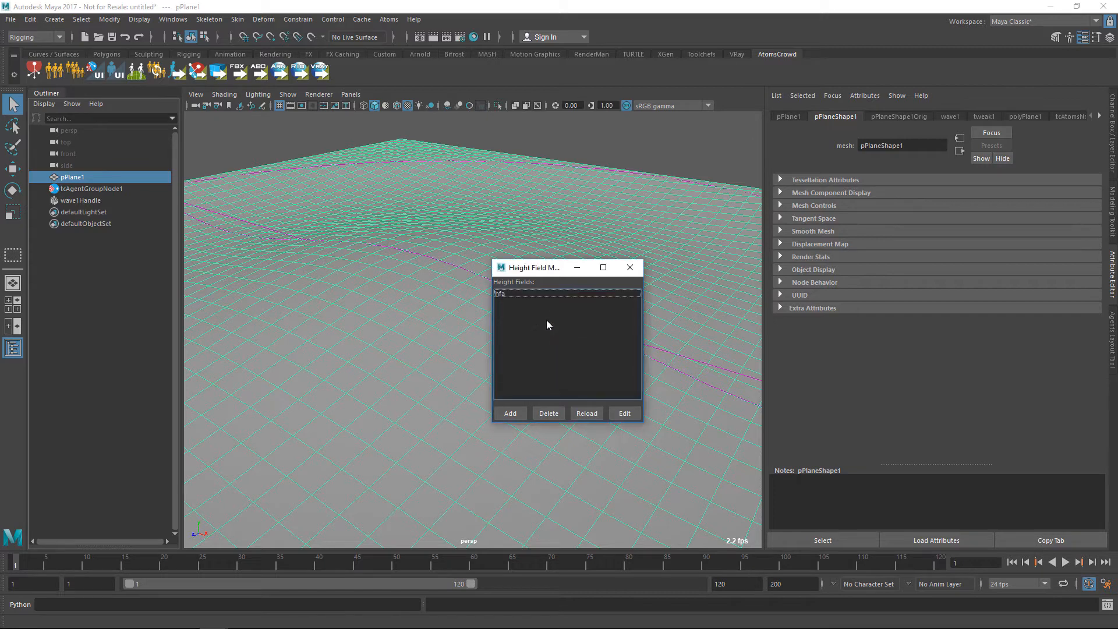
pyautogui.click(630, 269)
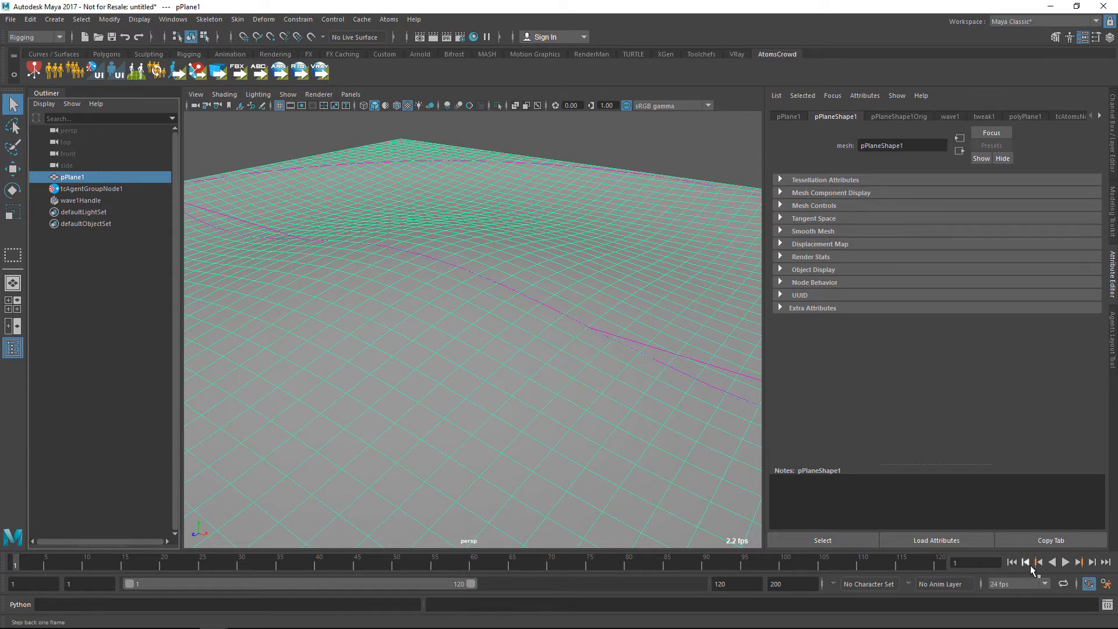
# - Set the heightField of tcAgentGroupNode1 to hfa and play the simulation to check the agent on the animated terrain
pyautogui.click(108, 188)
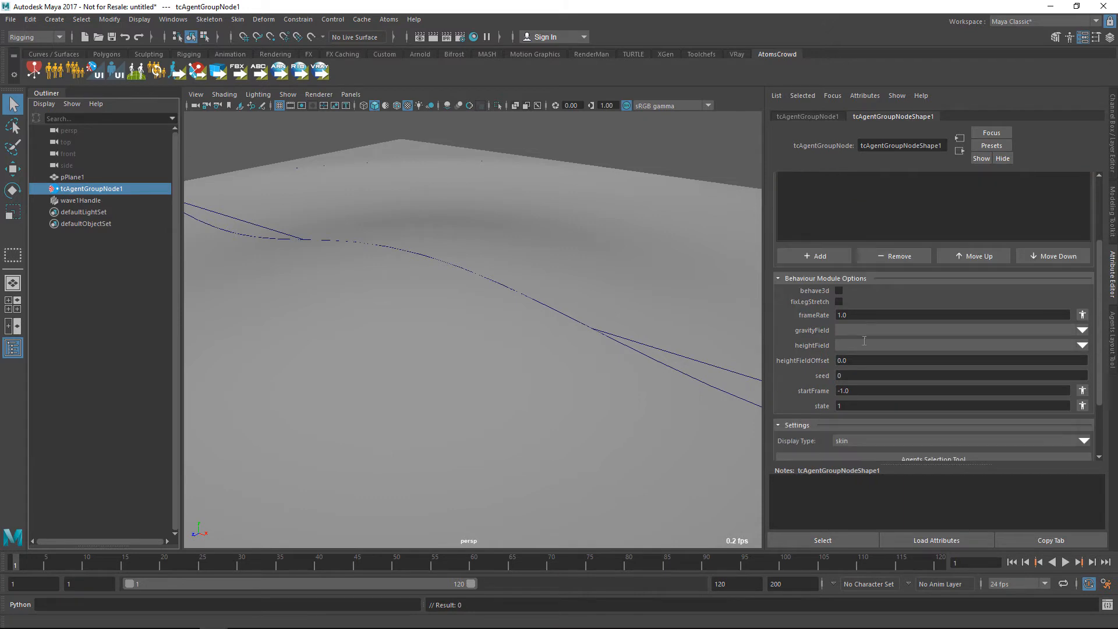
pyautogui.click(1082, 346)
pyautogui.click(927, 354)
pyautogui.click(1066, 562)
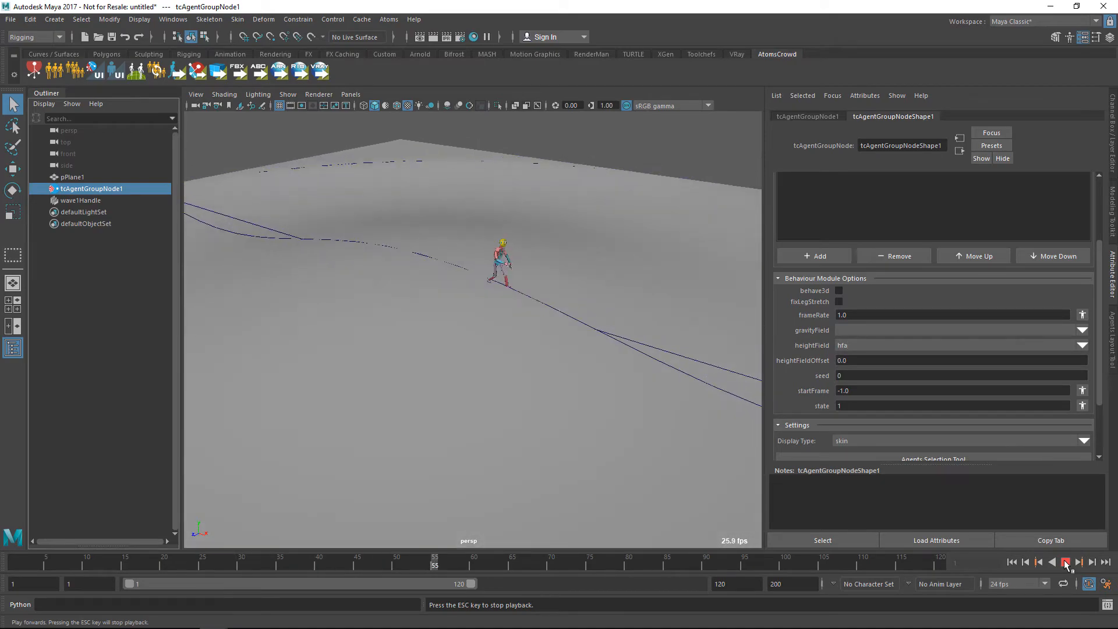
pyautogui.click(698, 468)
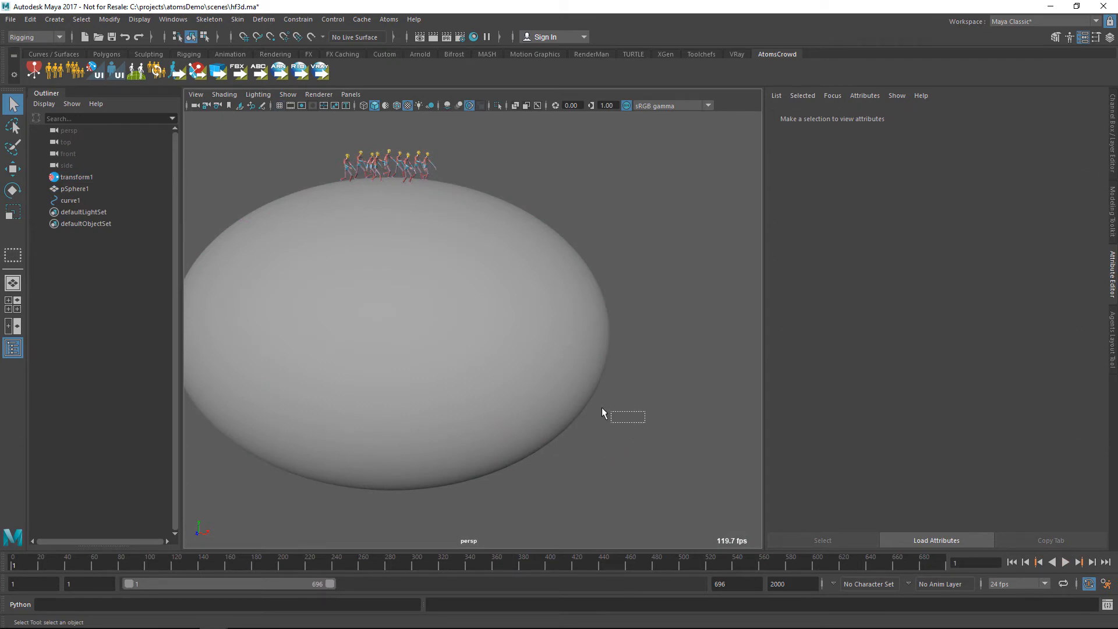
# - Select the agent group on the sphere, play its simulation with no gravity field assigned, and rewind to the start frame
pyautogui.moveTo(602, 408); pyautogui.dragTo(476, 349)
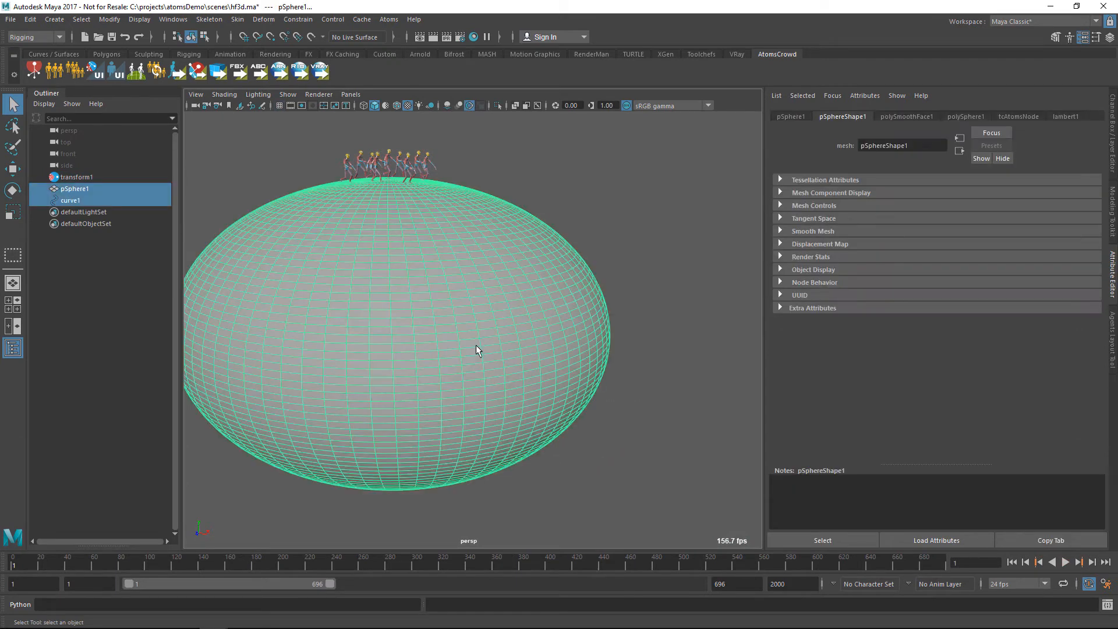
pyautogui.click(533, 162)
pyautogui.moveTo(483, 162); pyautogui.dragTo(243, 121)
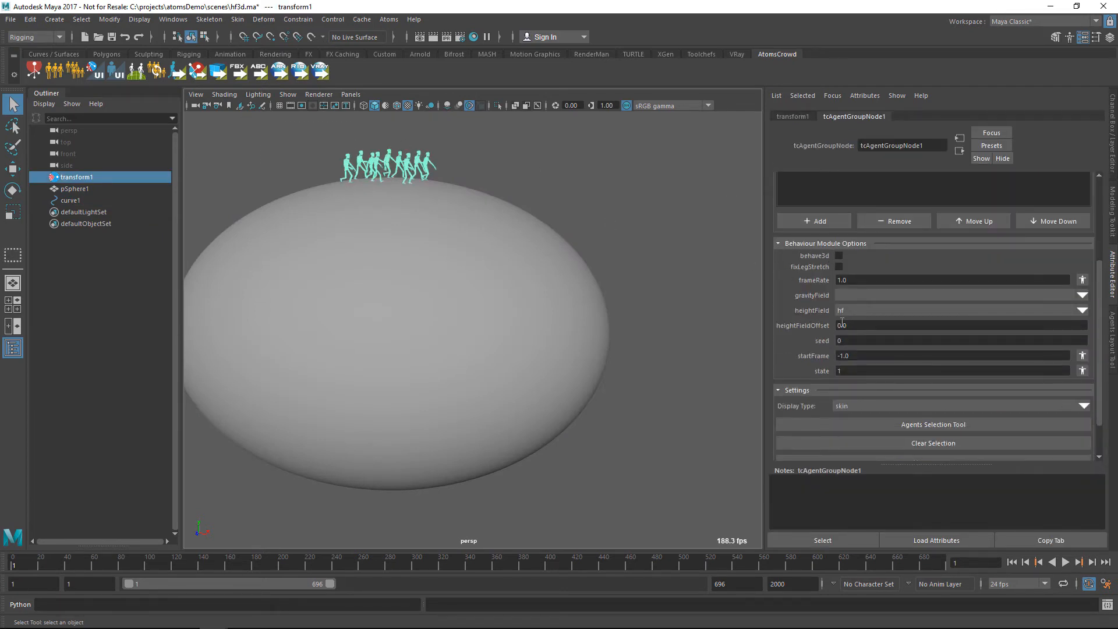
pyautogui.click(1065, 563)
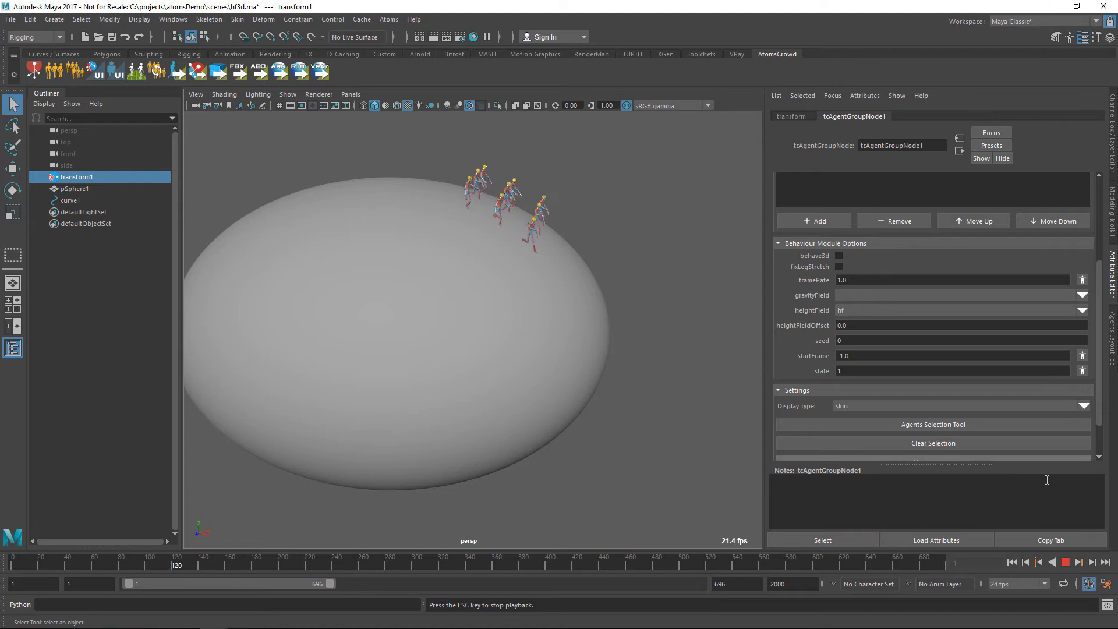
pyautogui.click(1065, 562)
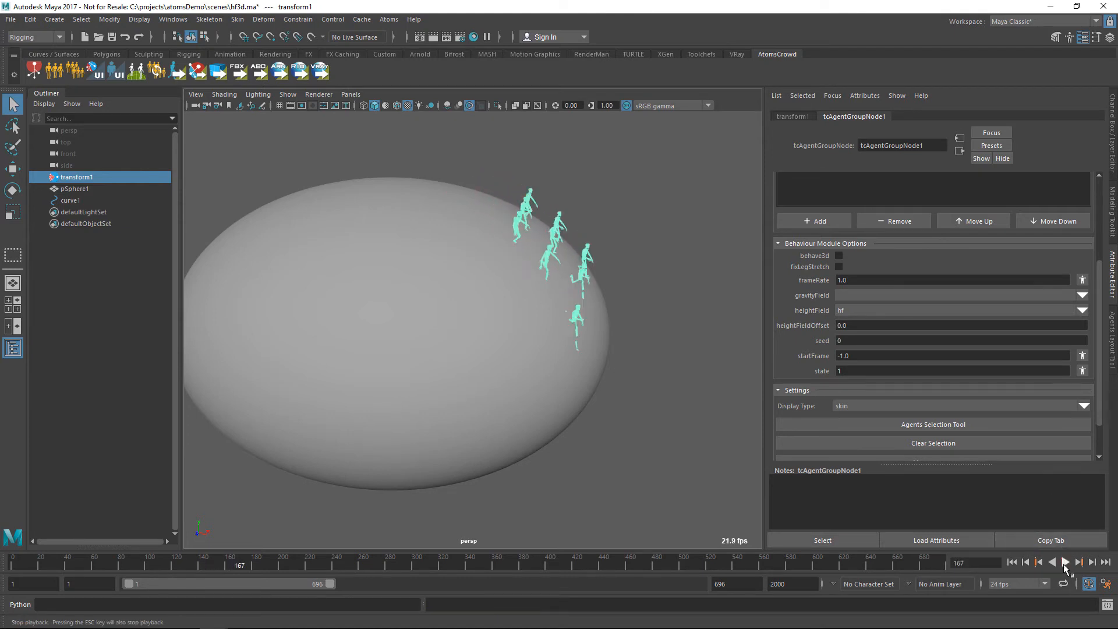
pyautogui.click(1011, 563)
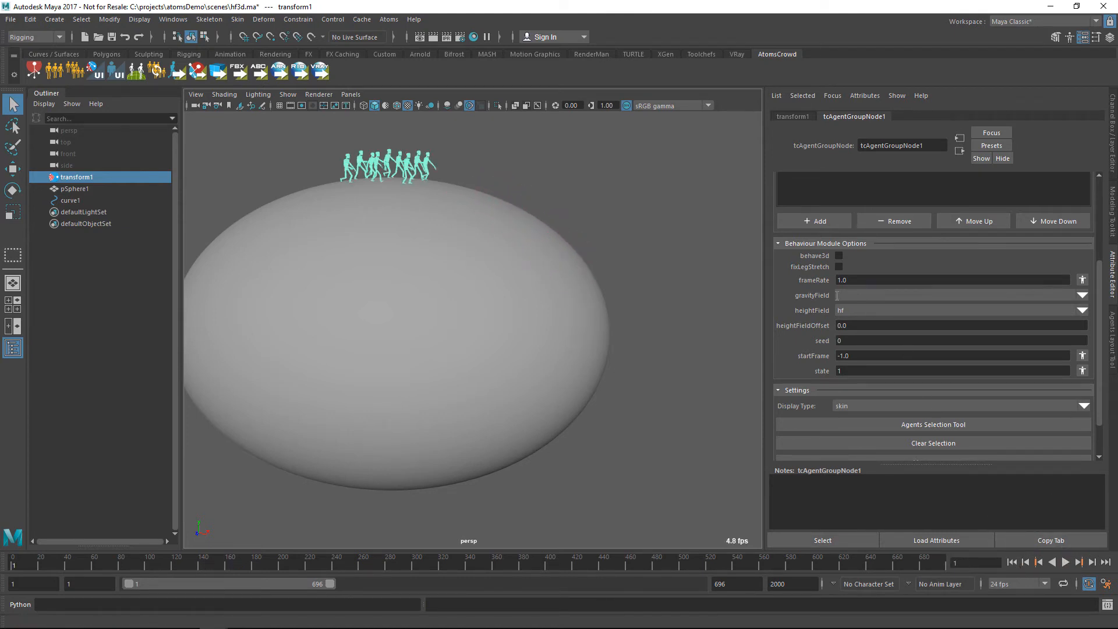
# - Set the agent group's gravityField to hf, play the simulation to check the agents' orientation on the sphere, and rewind
pyautogui.click(1084, 297)
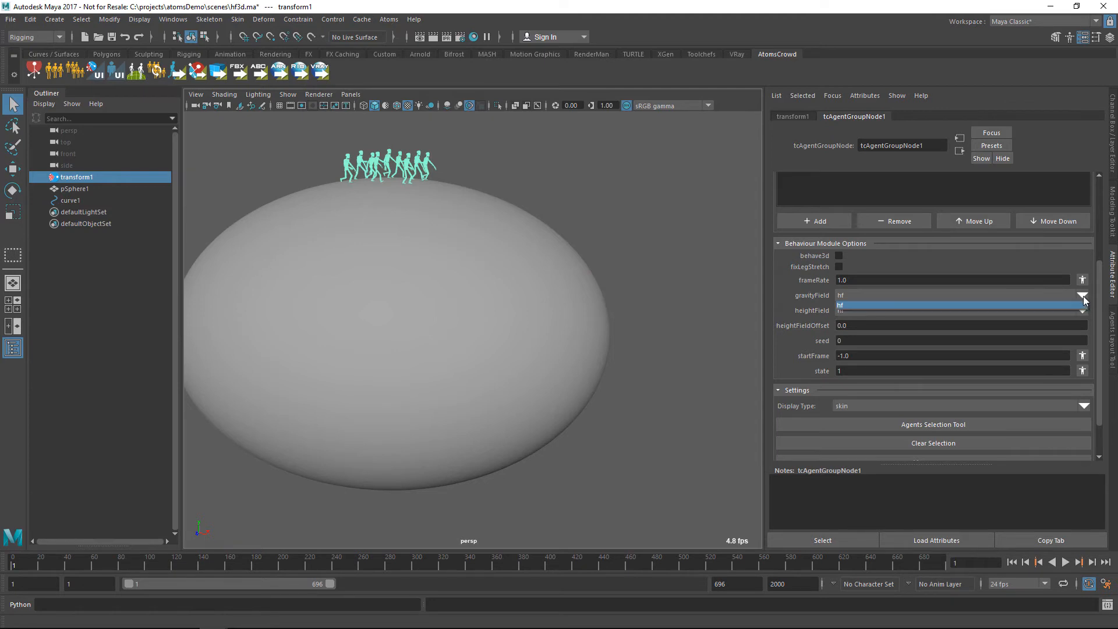
pyautogui.click(869, 305)
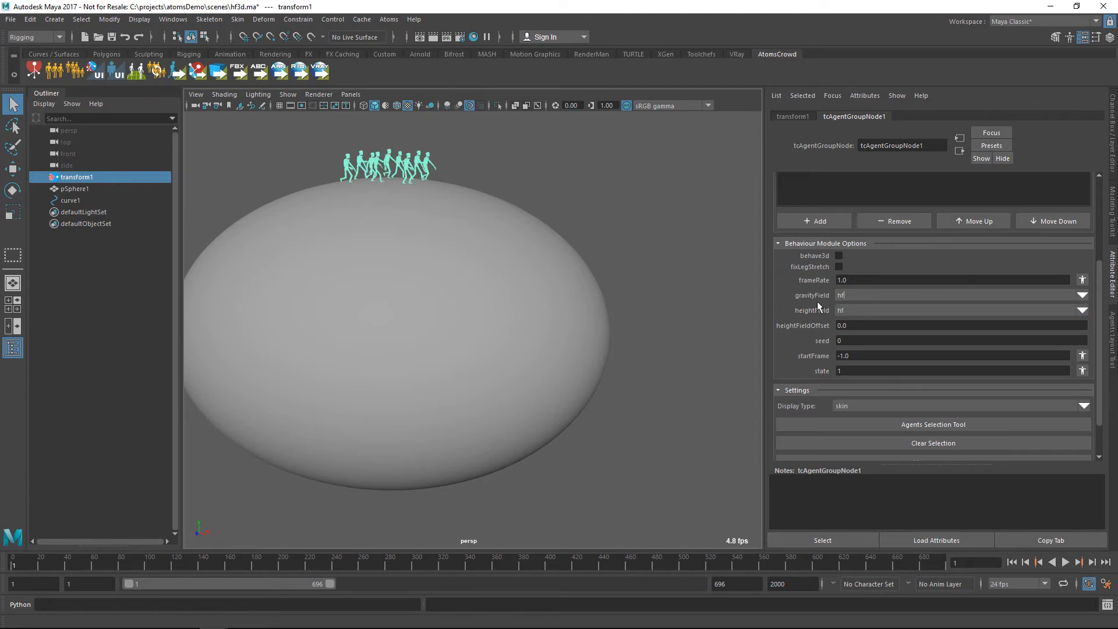
pyautogui.click(1065, 563)
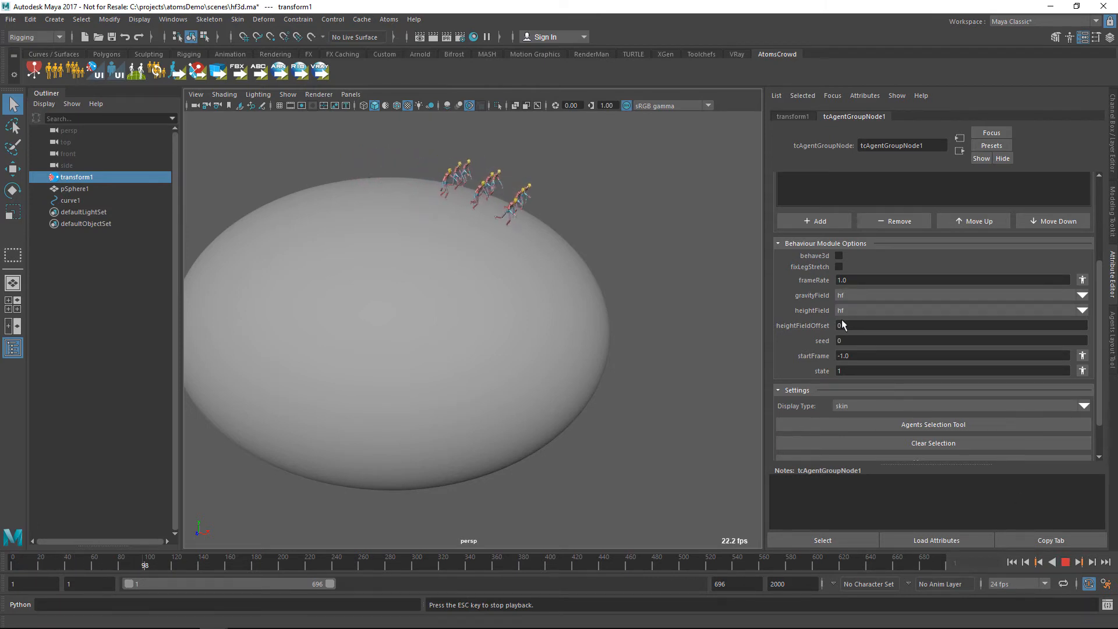
pyautogui.click(1065, 562)
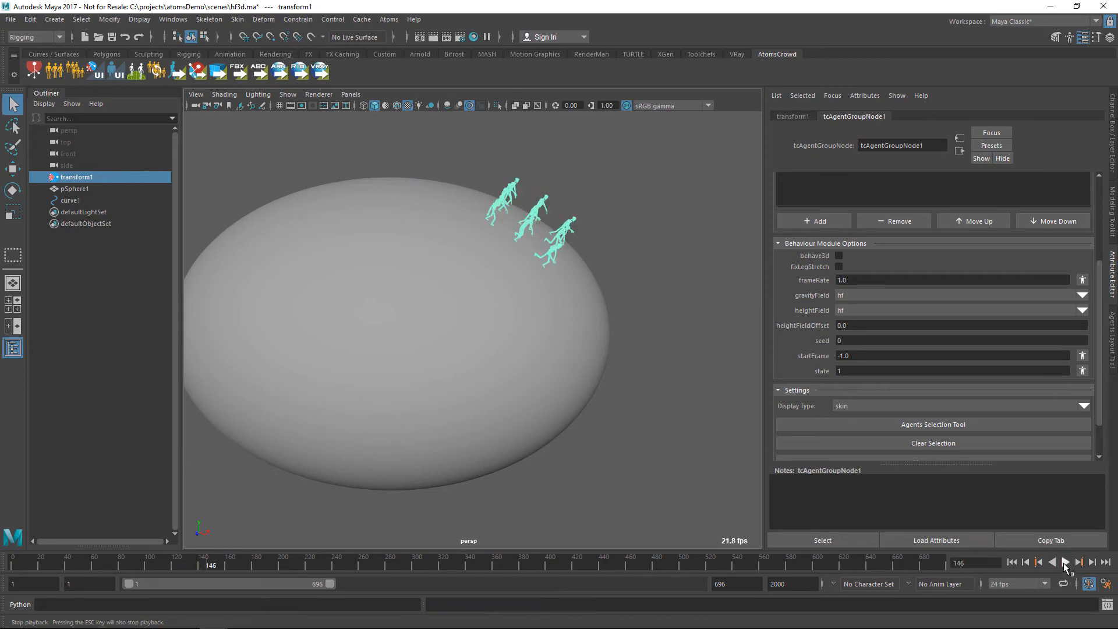
pyautogui.click(1011, 562)
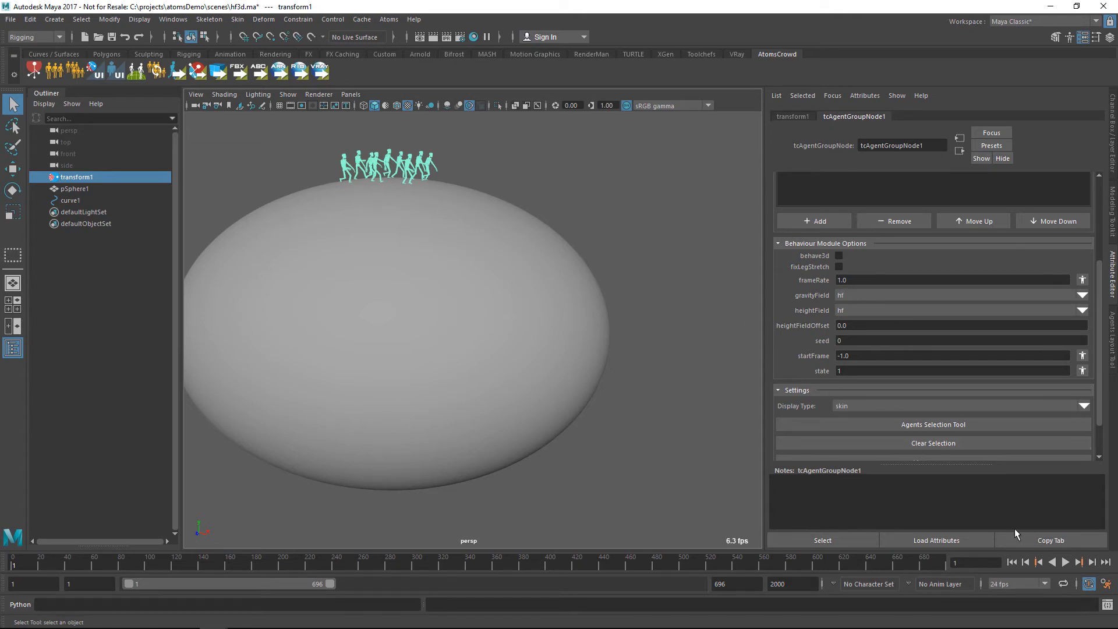
# - Replay the simulation and examine from several angles how the agents run around the smooth sphere
pyautogui.click(1065, 562)
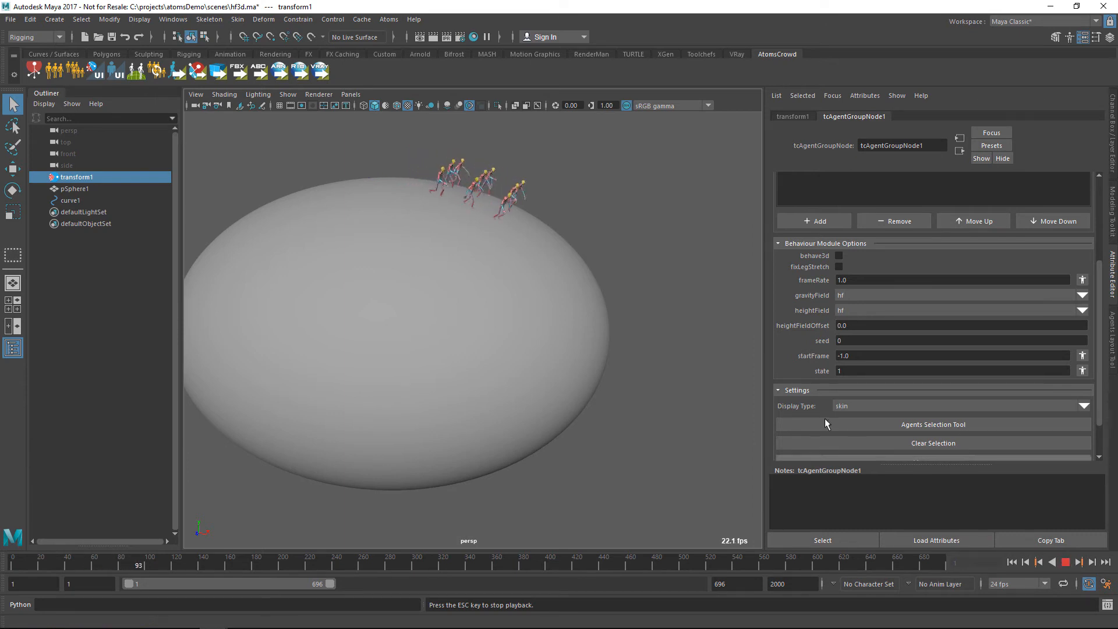
pyautogui.keyDown('alt'); pyautogui.moveTo(486, 302); pyautogui.dragTo(494, 295); pyautogui.keyUp('alt')
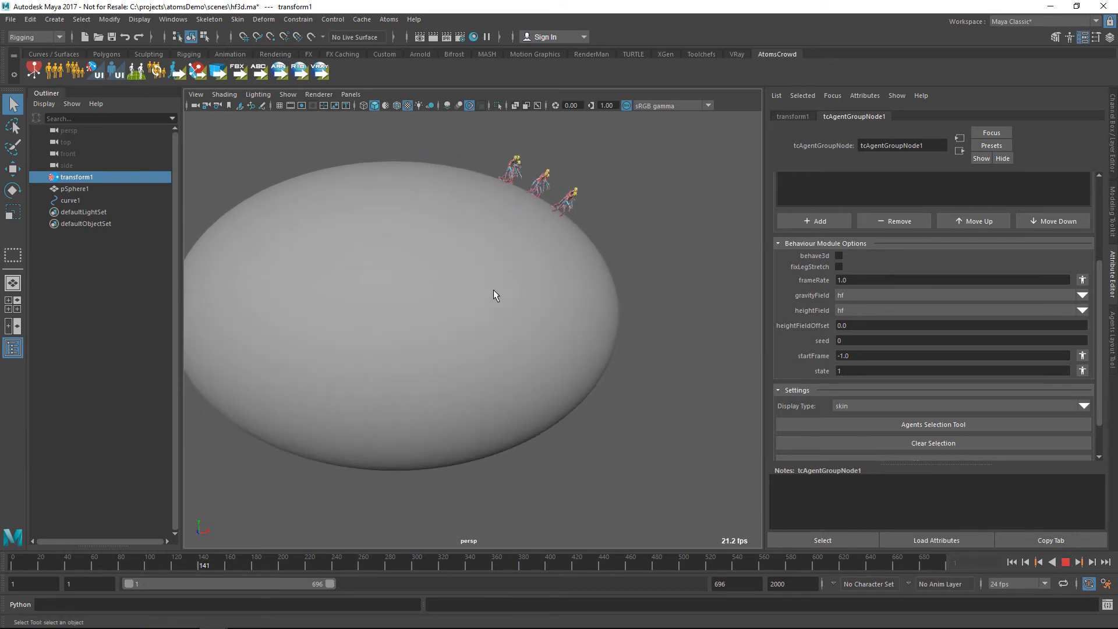
pyautogui.moveTo(574, 302)
pyautogui.keyDown('alt'); pyautogui.mouseDown(button='middle')
pyautogui.moveTo(589, 284)
pyautogui.moveTo(578, 274)
pyautogui.mouseUp(button='middle'); pyautogui.keyUp('alt')
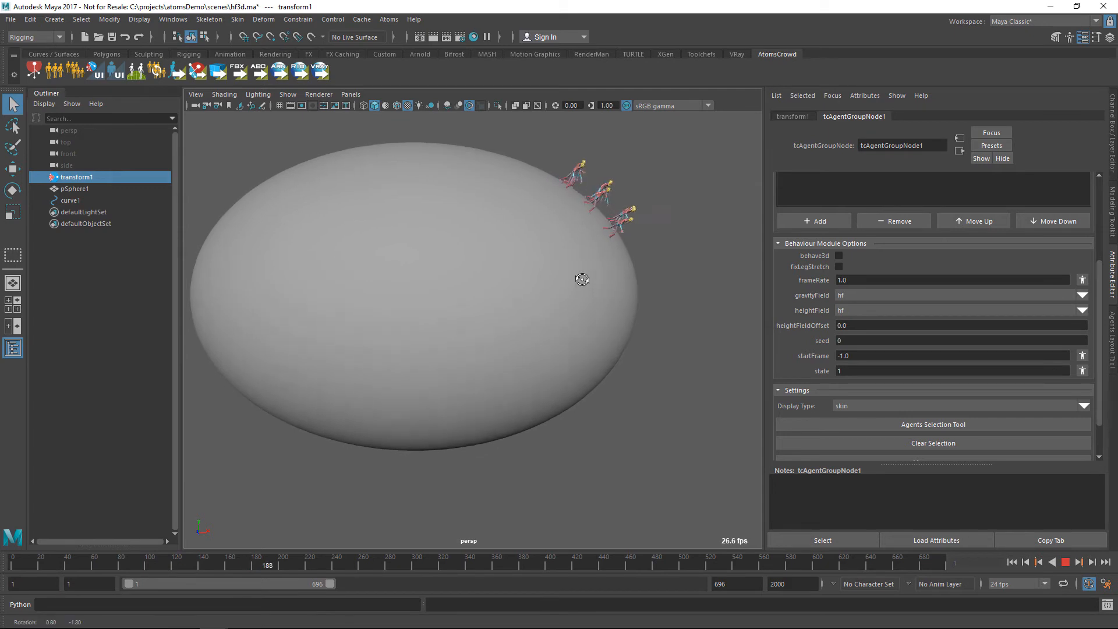
pyautogui.moveTo(579, 275)
pyautogui.keyDown('alt'); pyautogui.mouseDown()
pyautogui.moveTo(556, 260)
pyautogui.moveTo(553, 268)
pyautogui.mouseUp(); pyautogui.keyUp('alt')
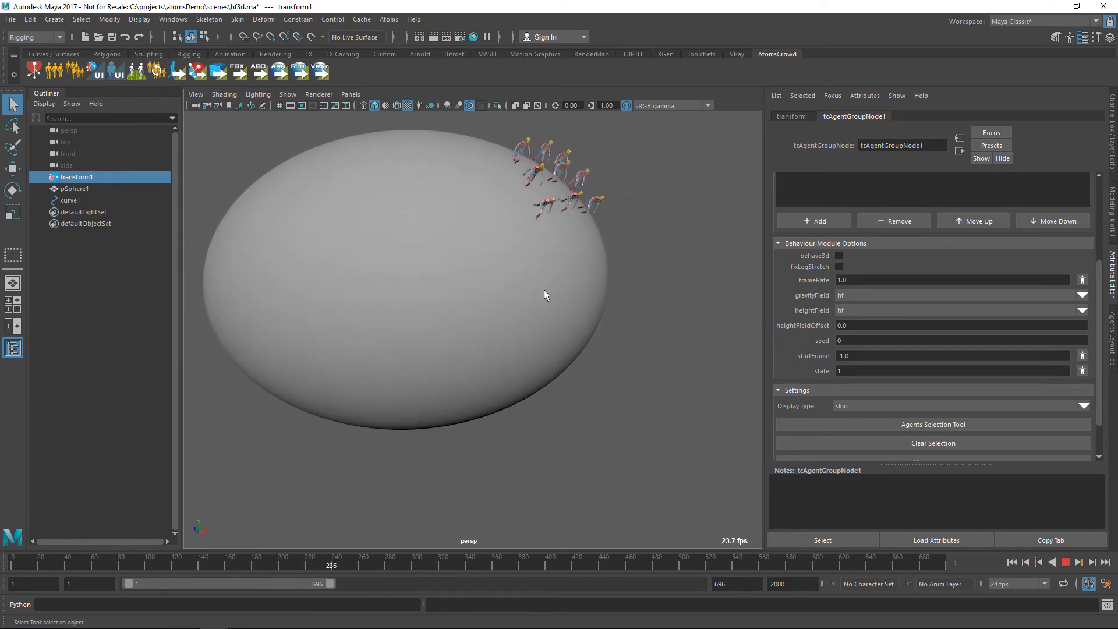
pyautogui.keyDown('alt'); pyautogui.moveTo(527, 309); pyautogui.dragTo(541, 298); pyautogui.keyUp('alt')
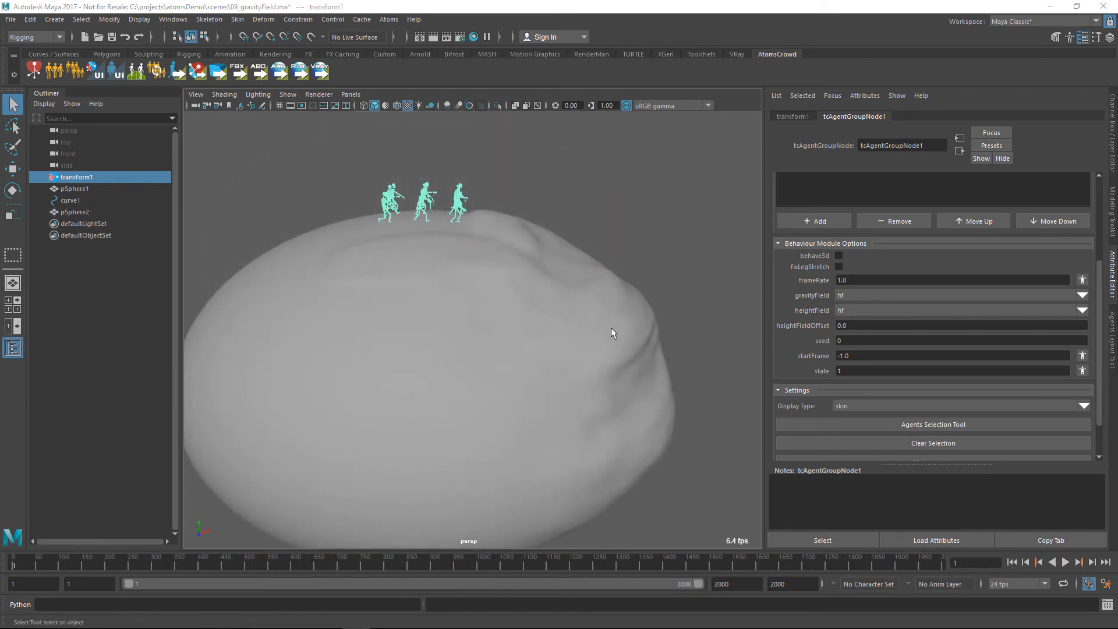
# - Play the bumpy sphere scene with gravityField hf, examine the agents crossing the bumps up close, and rewind to the start frame
pyautogui.click(1065, 562)
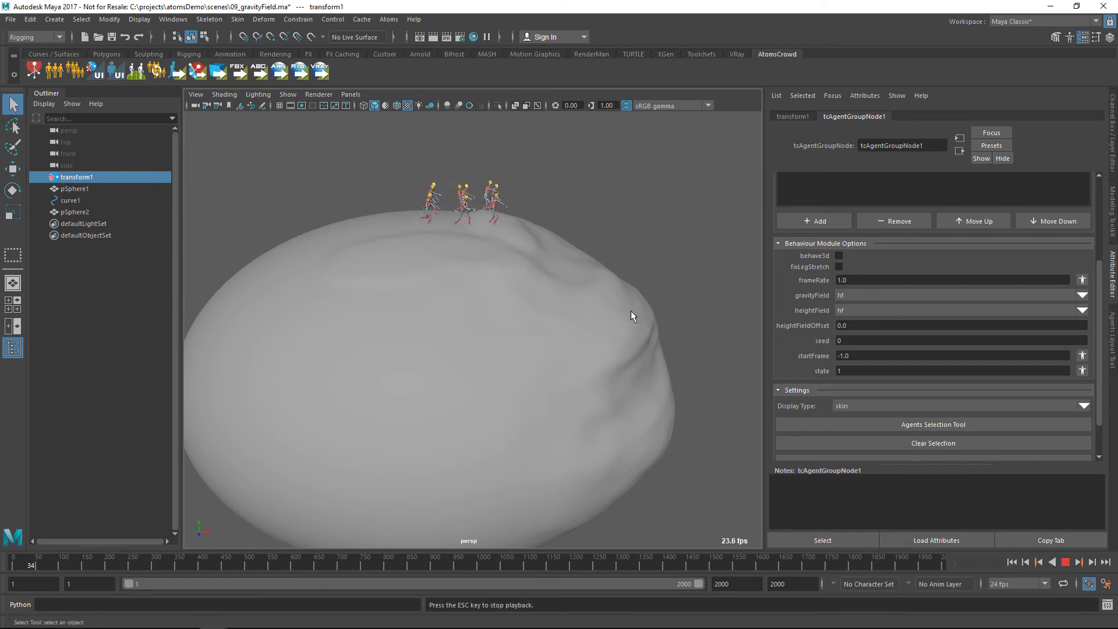
pyautogui.keyDown('alt'); pyautogui.moveTo(536, 260); pyautogui.dragTo(582, 241, button='right'); pyautogui.keyUp('alt')
pyautogui.keyDown('alt'); pyautogui.moveTo(581, 240); pyautogui.dragTo(557, 273, button='middle'); pyautogui.keyUp('alt')
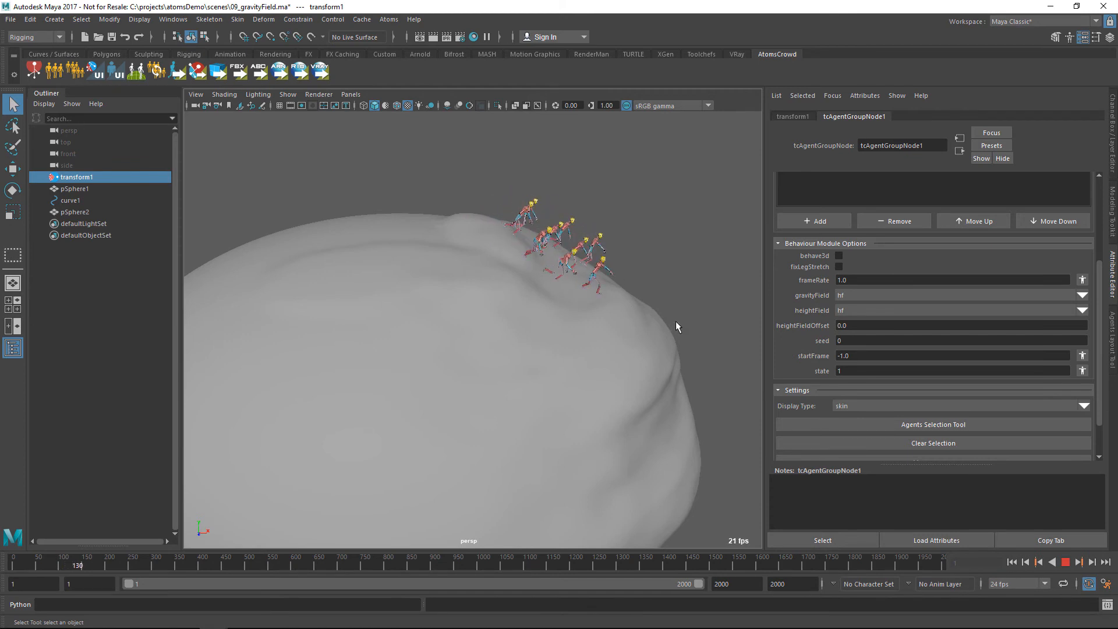
pyautogui.keyDown('alt'); pyautogui.moveTo(684, 319); pyautogui.dragTo(654, 304, button='middle'); pyautogui.keyUp('alt')
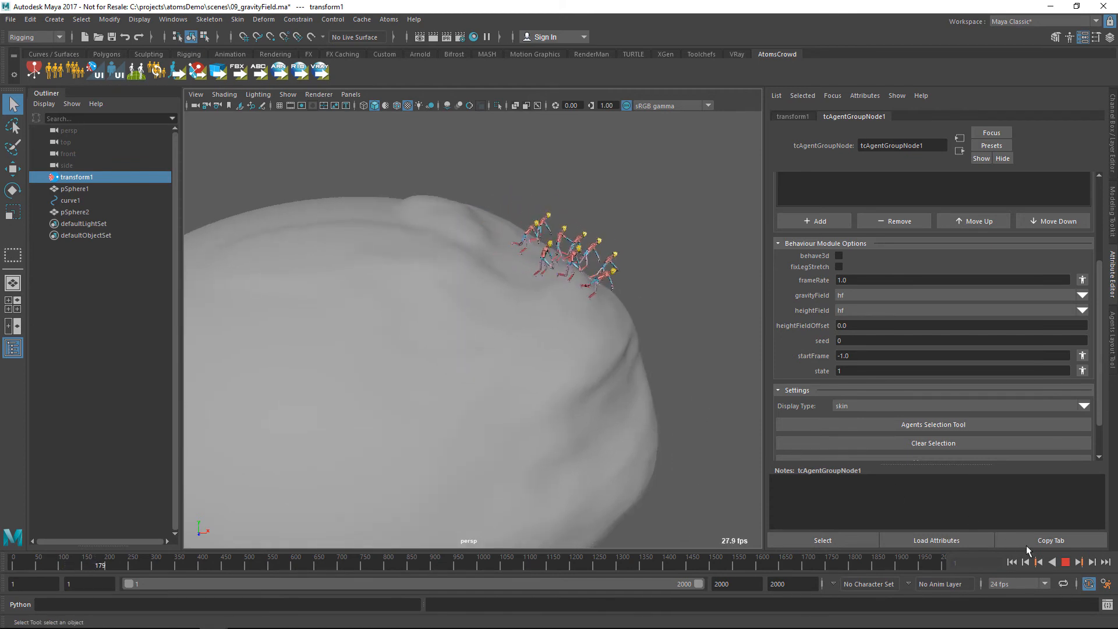
pyautogui.click(1065, 563)
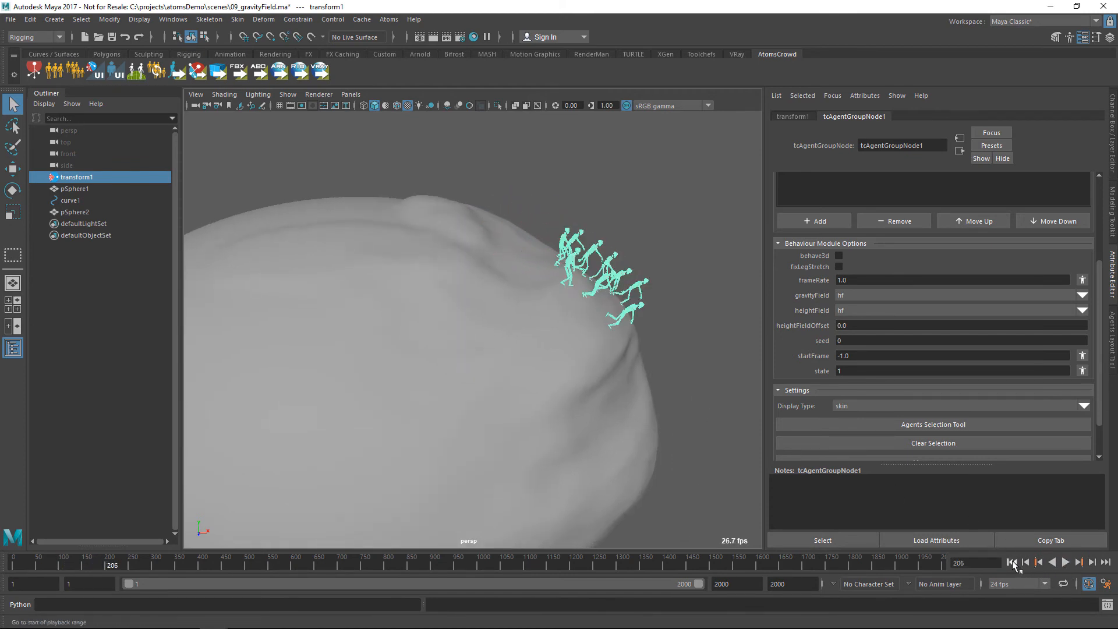
pyautogui.click(1012, 563)
# - Select the bumpy sphere pSphere2 and examine its mesh beneath the agents
pyautogui.keyDown('alt'); pyautogui.moveTo(613, 406); pyautogui.dragTo(525, 322); pyautogui.keyUp('alt')
pyautogui.click(501, 321)
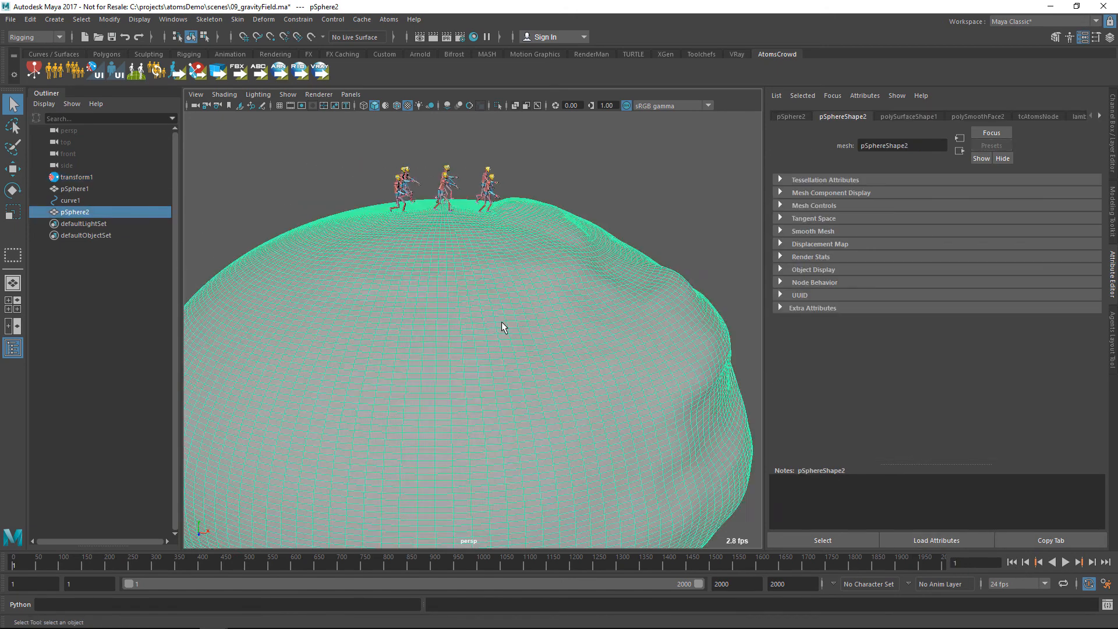
pyautogui.keyDown('alt'); pyautogui.moveTo(501, 322); pyautogui.dragTo(513, 266, button='right'); pyautogui.keyUp('alt')
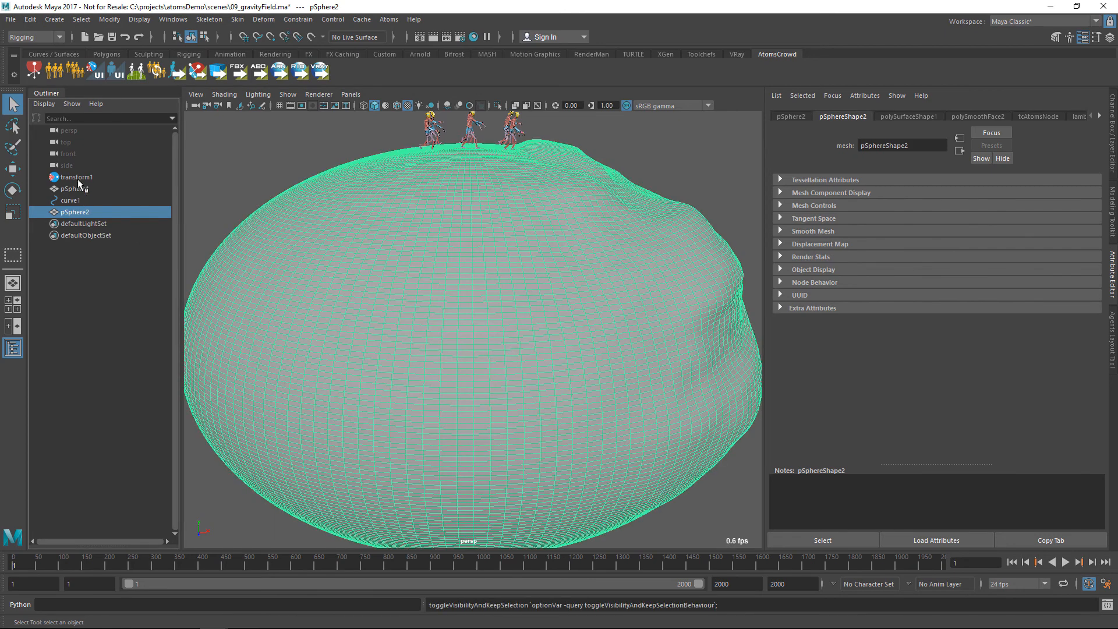
# - Set the gravityField of the agent group transform1 to gf
pyautogui.click(77, 177)
pyautogui.keyDown('alt'); pyautogui.moveTo(599, 194); pyautogui.dragTo(475, 191); pyautogui.keyUp('alt')
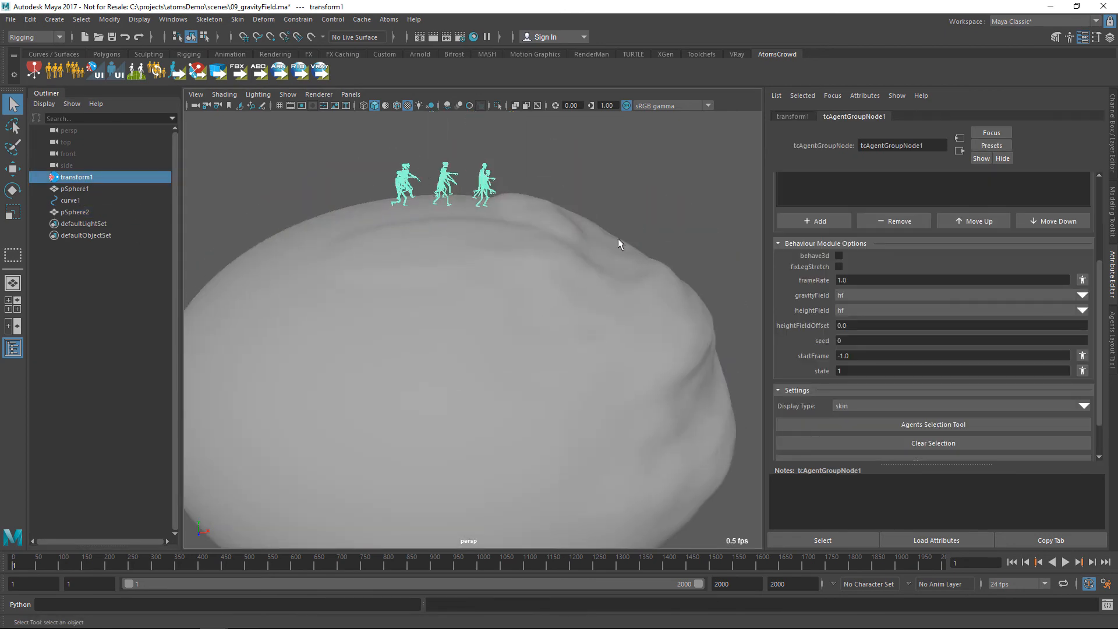
pyautogui.click(1083, 296)
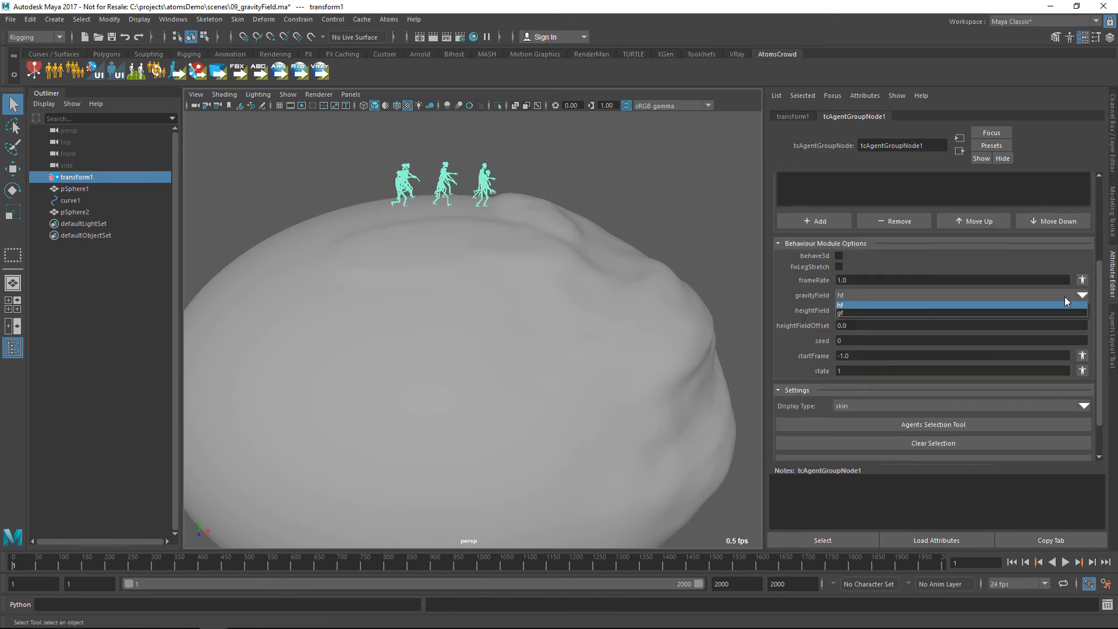
pyautogui.click(956, 313)
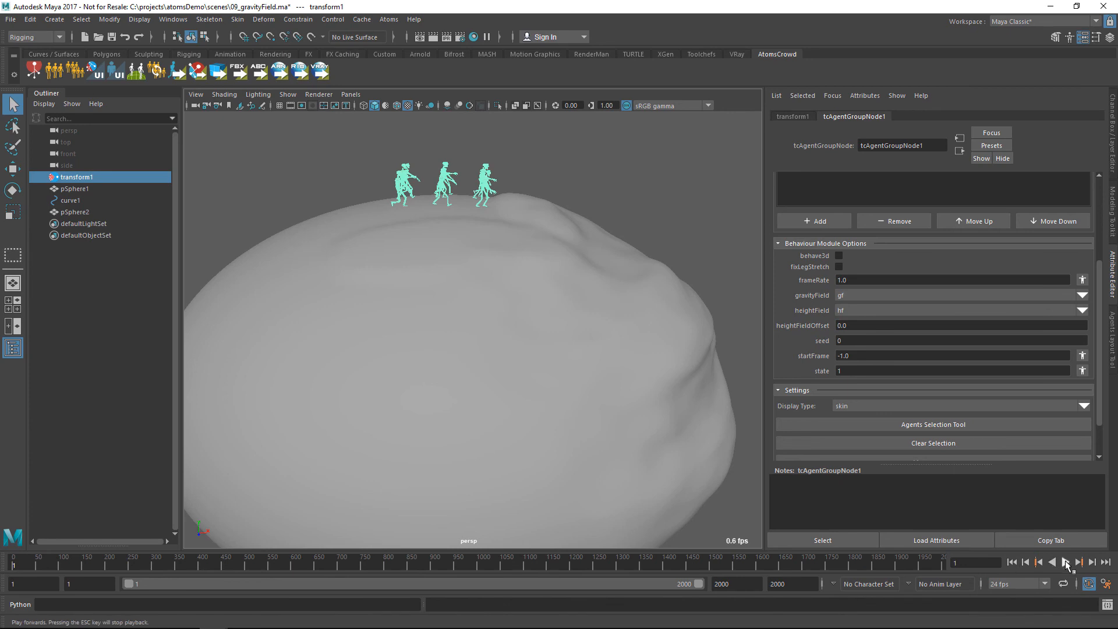
# - Play the simulation with the gf gravity field and examine the agents' orientation as they run over the bumps and down the side
pyautogui.click(1065, 562)
pyautogui.keyDown('alt'); pyautogui.moveTo(563, 260); pyautogui.dragTo(584, 241, button='middle'); pyautogui.keyUp('alt')
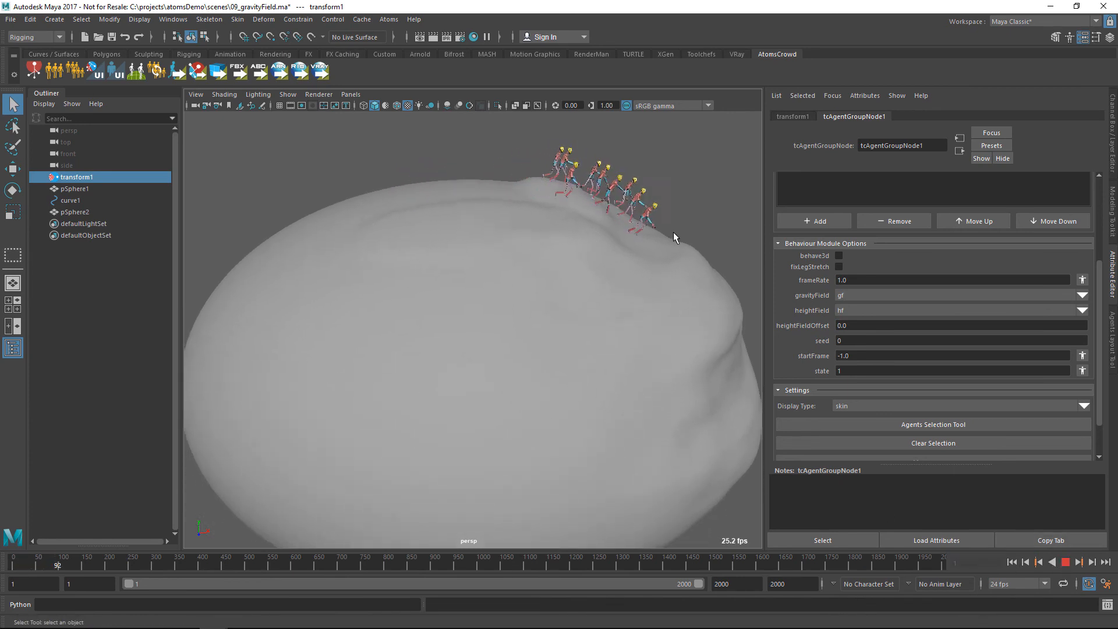
pyautogui.keyDown('alt'); pyautogui.moveTo(674, 235); pyautogui.dragTo(660, 215, button='middle'); pyautogui.keyUp('alt')
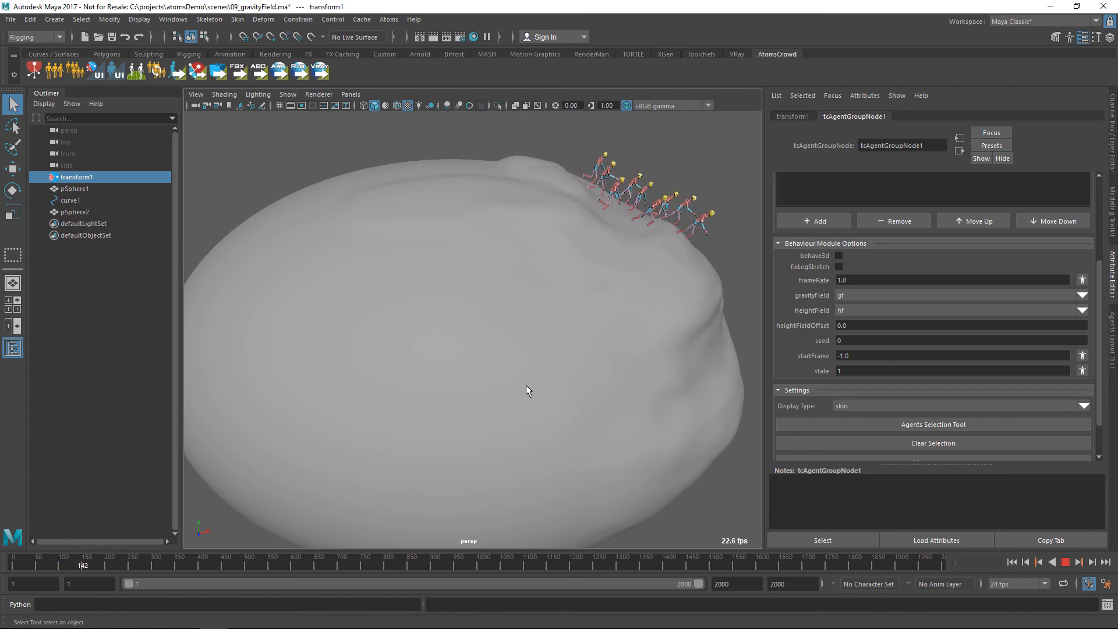
pyautogui.keyDown('alt'); pyautogui.moveTo(525, 385); pyautogui.dragTo(518, 315); pyautogui.keyUp('alt')
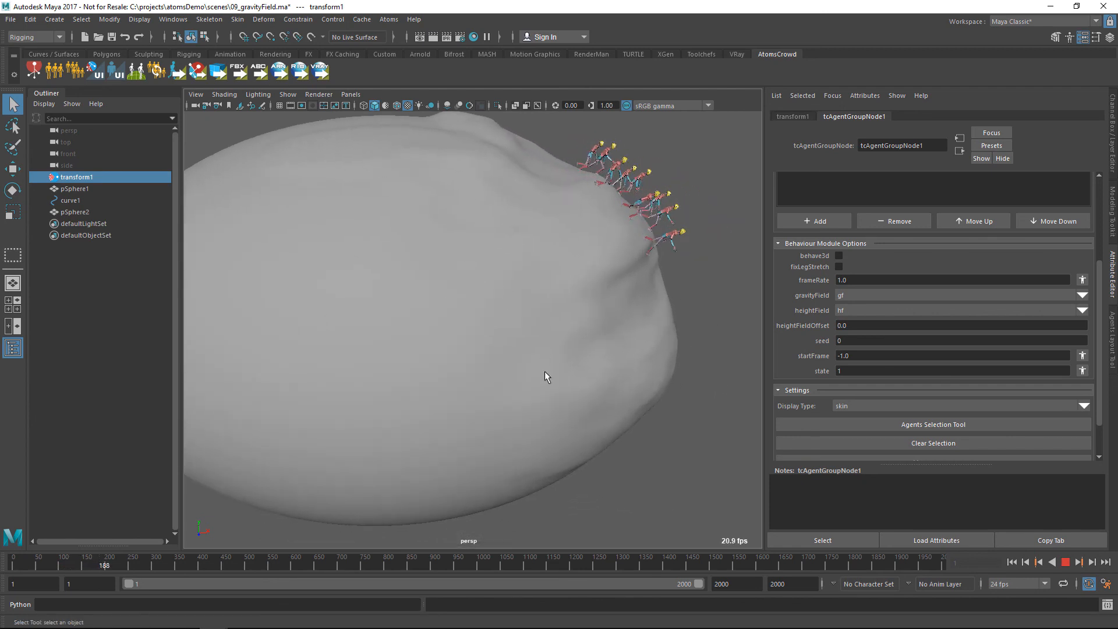
pyautogui.keyDown('alt'); pyautogui.moveTo(681, 364); pyautogui.dragTo(627, 305); pyautogui.keyUp('alt')
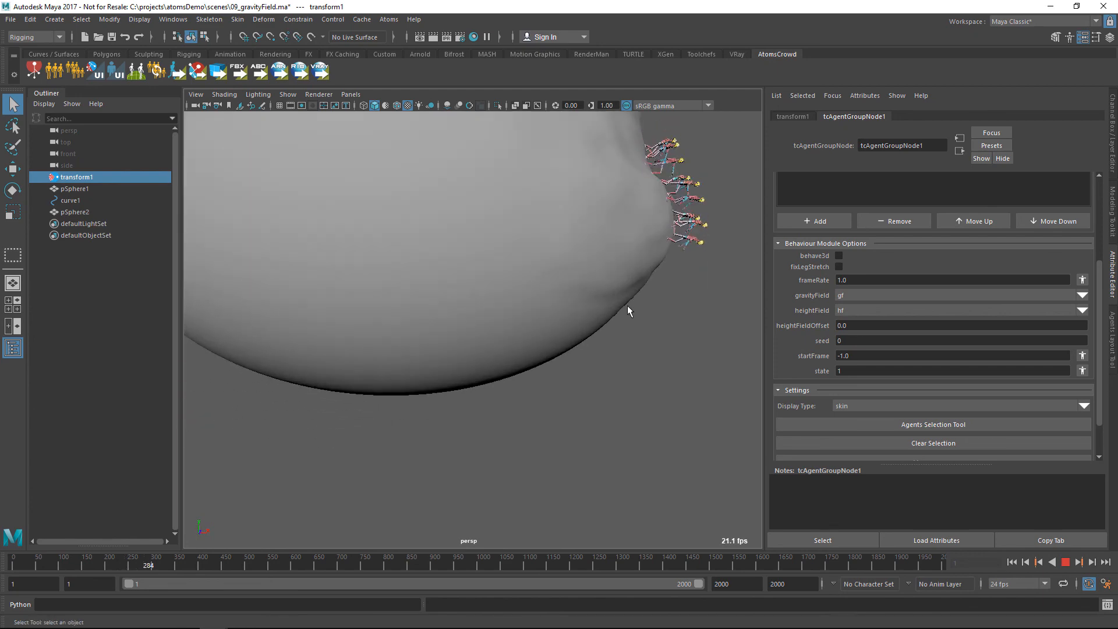